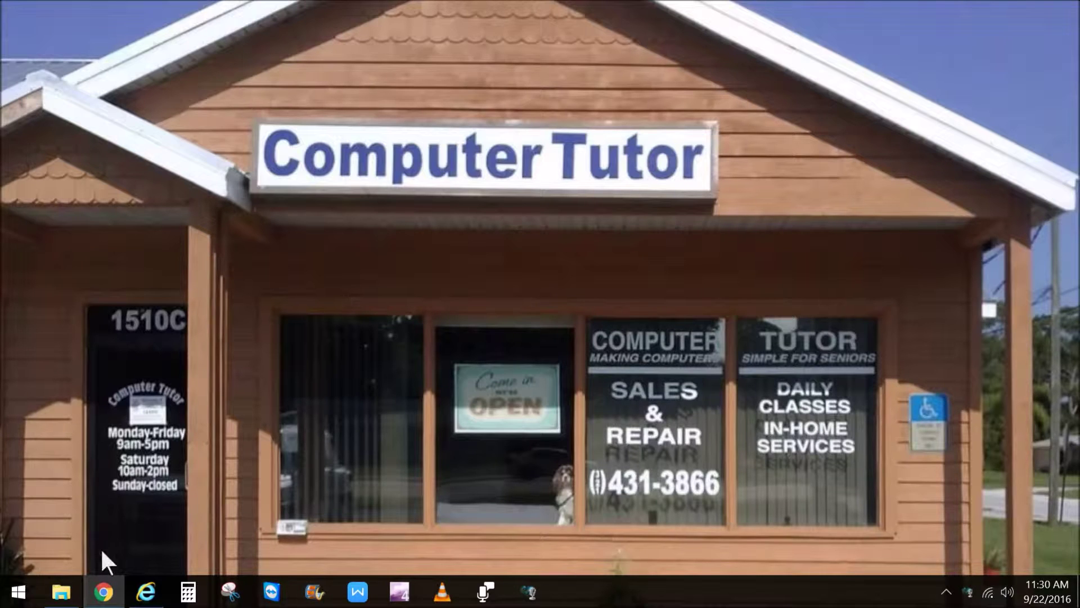
Switch to Chrome and examine the Yahoo home page's stories and side column for advertisements.
click(106, 595)
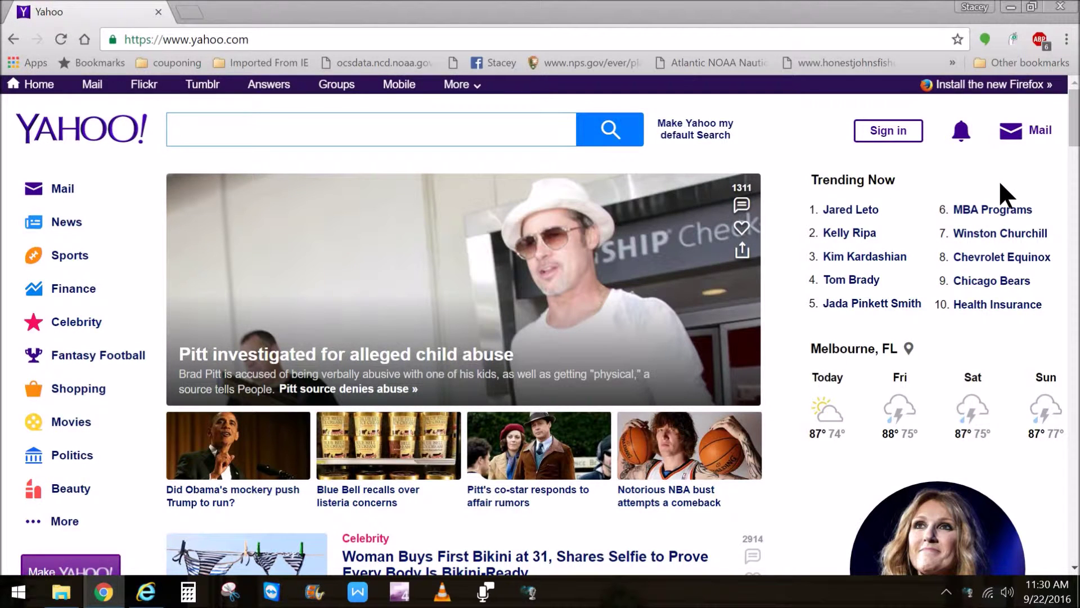
scroll(999, 185, down, 6)
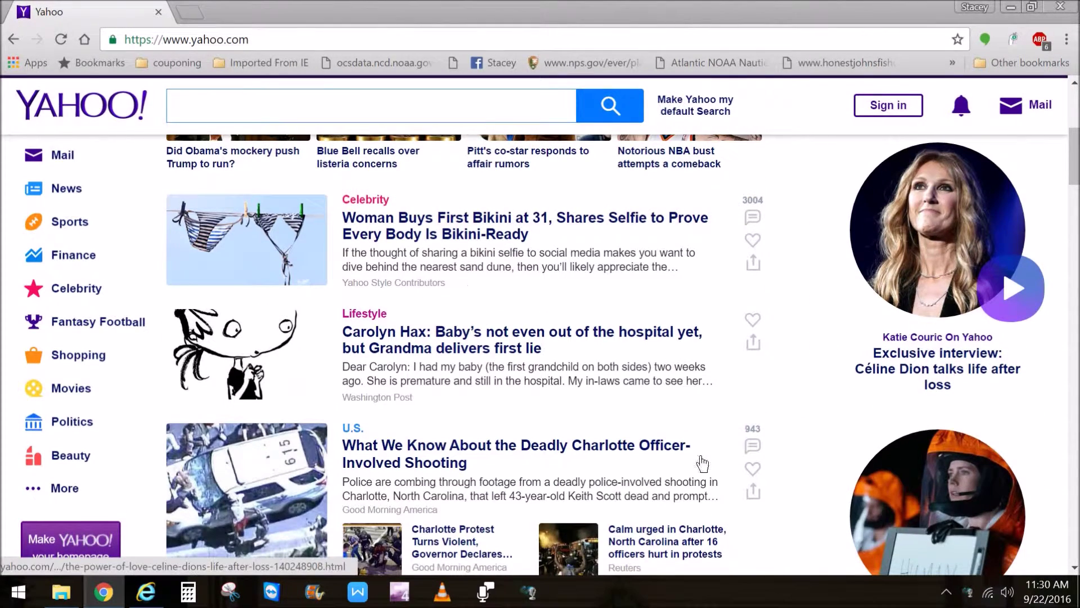
scroll(849, 448, down, 4)
scroll(839, 485, down, 1)
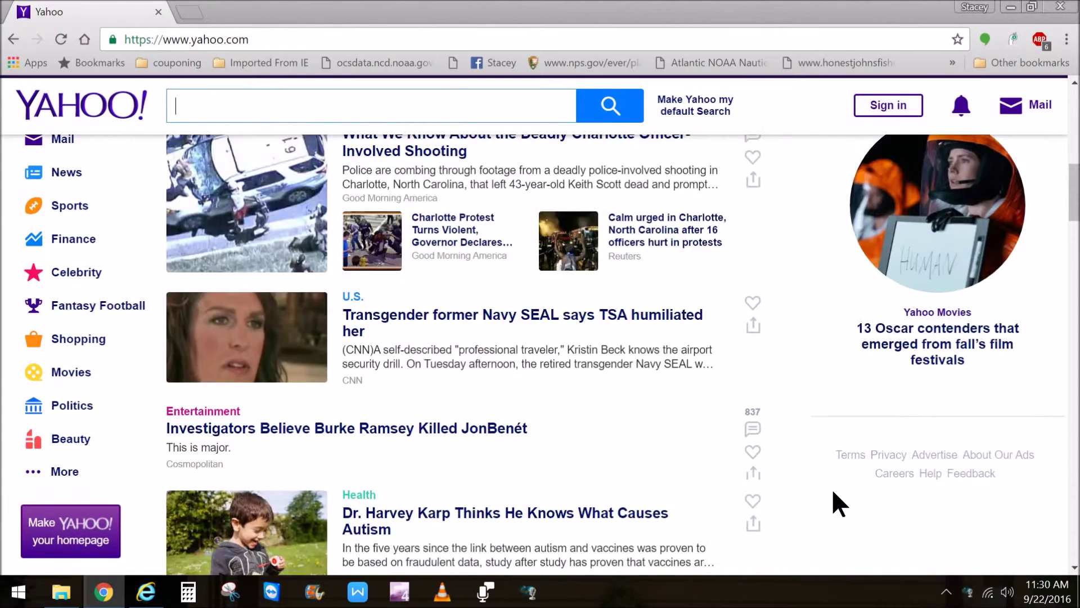
scroll(831, 488, down, 9)
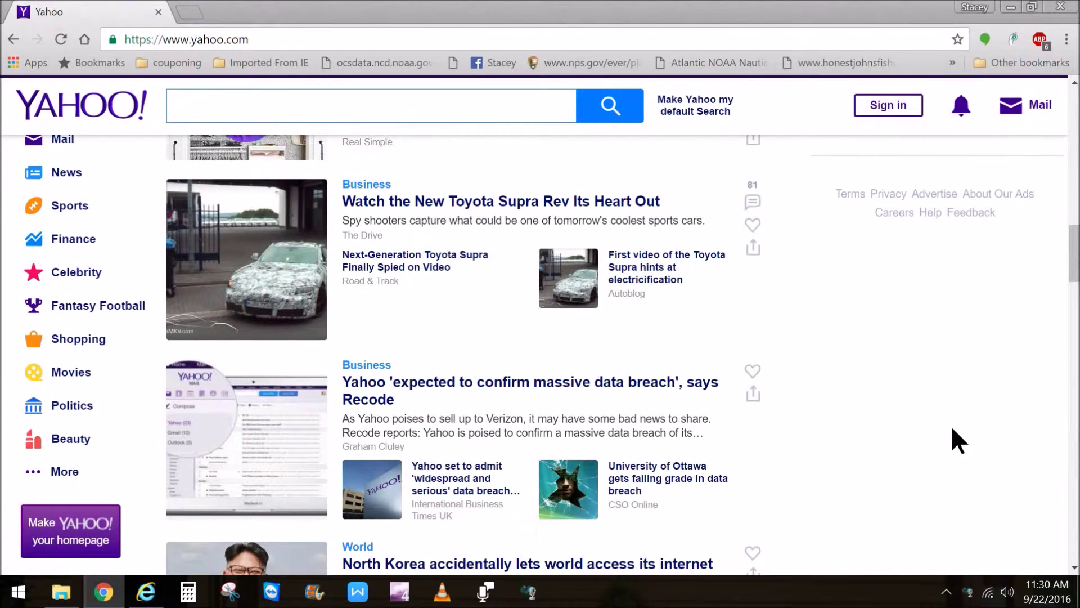
scroll(951, 424, down, 2)
scroll(853, 421, down, 4)
scroll(853, 421, down, 15)
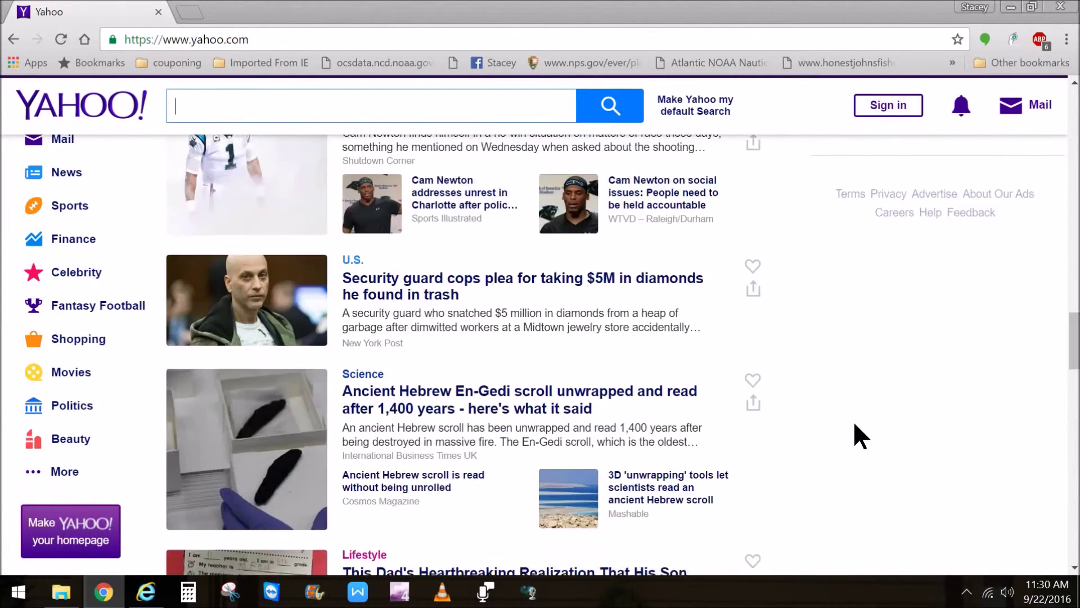
scroll(969, 399, down, 4)
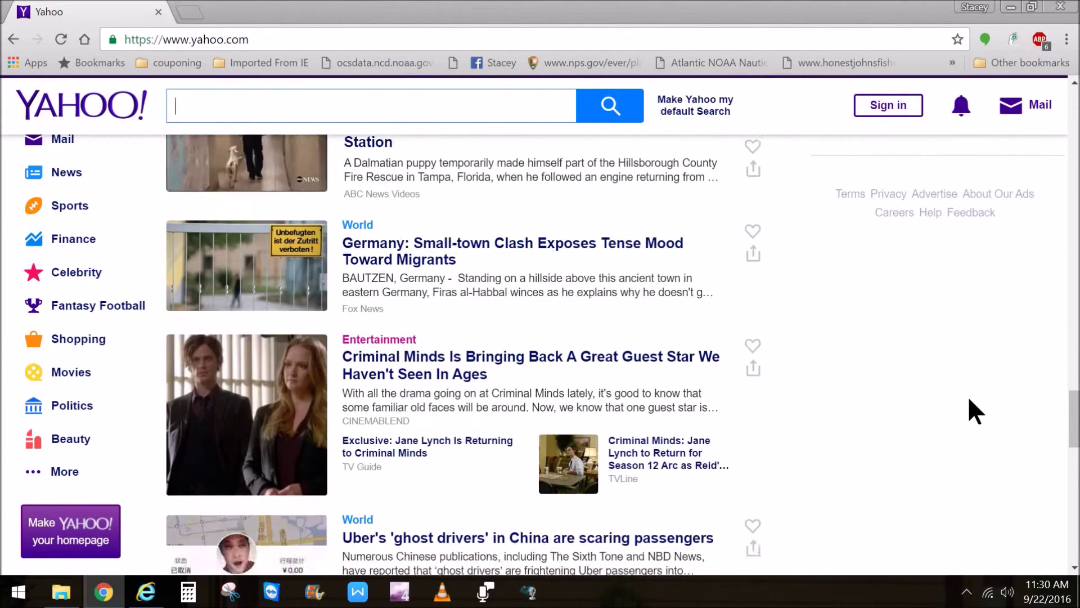
scroll(969, 398, up, 20)
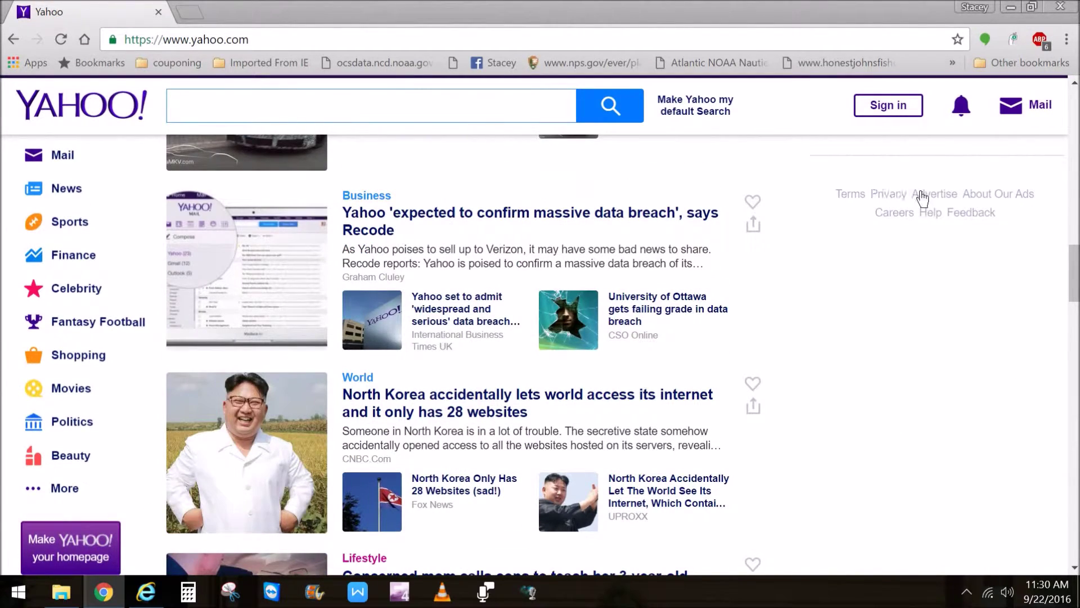
scroll(934, 409, up, 5)
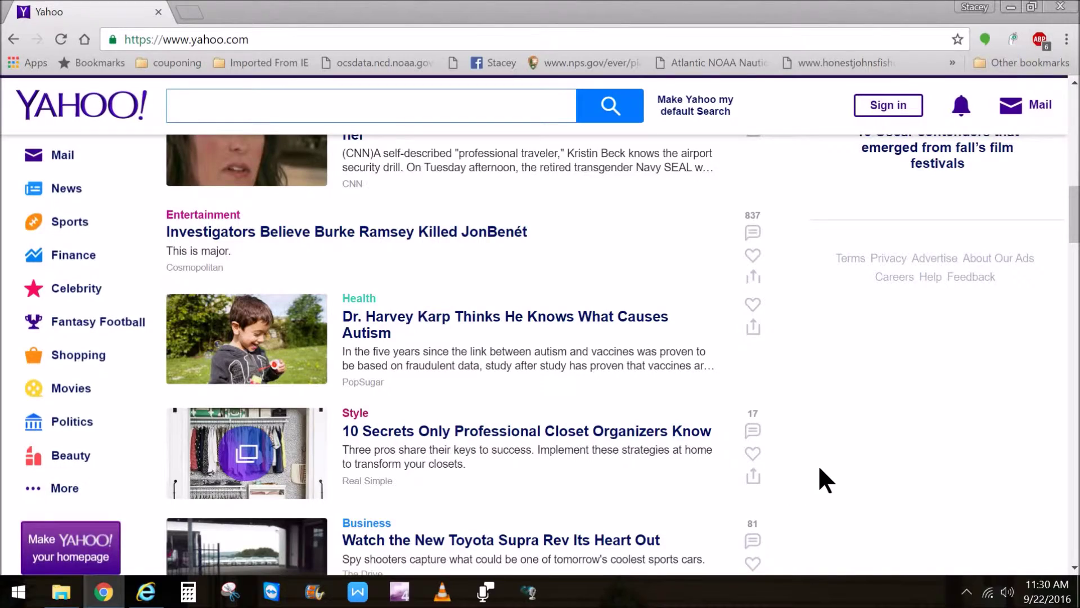
scroll(818, 464, up, 10)
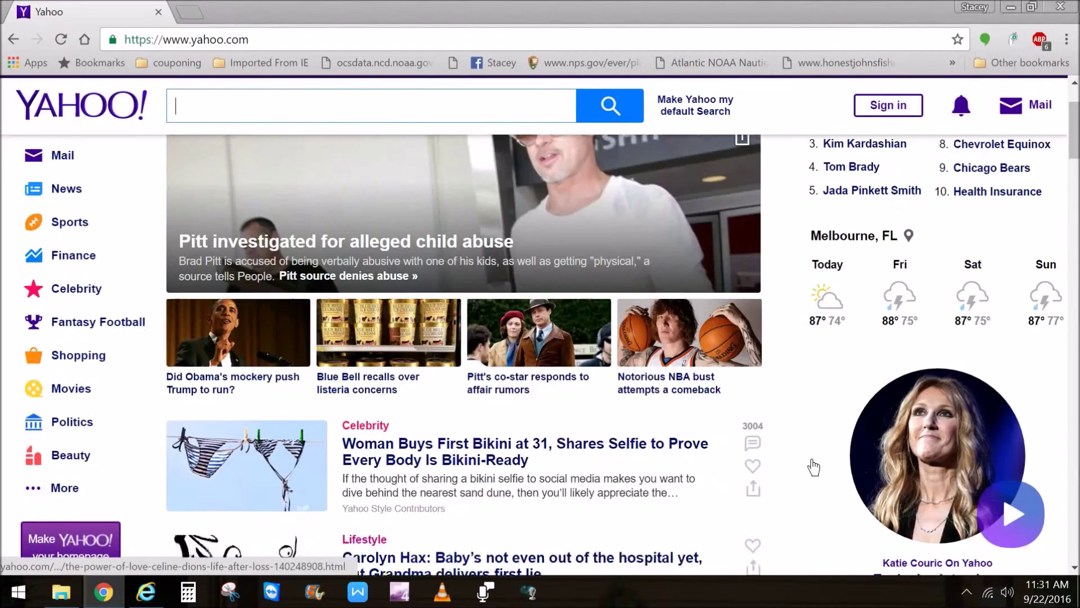
scroll(814, 466, up, 2)
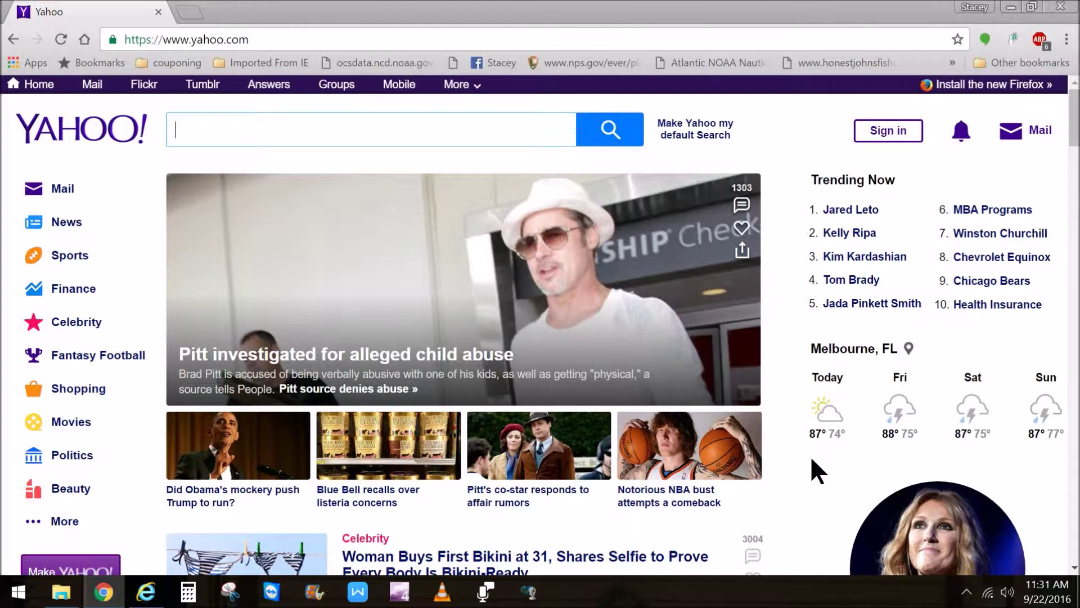
Minimize Chrome and switch to the Yahoo page in Internet Explorer.
click(1011, 8)
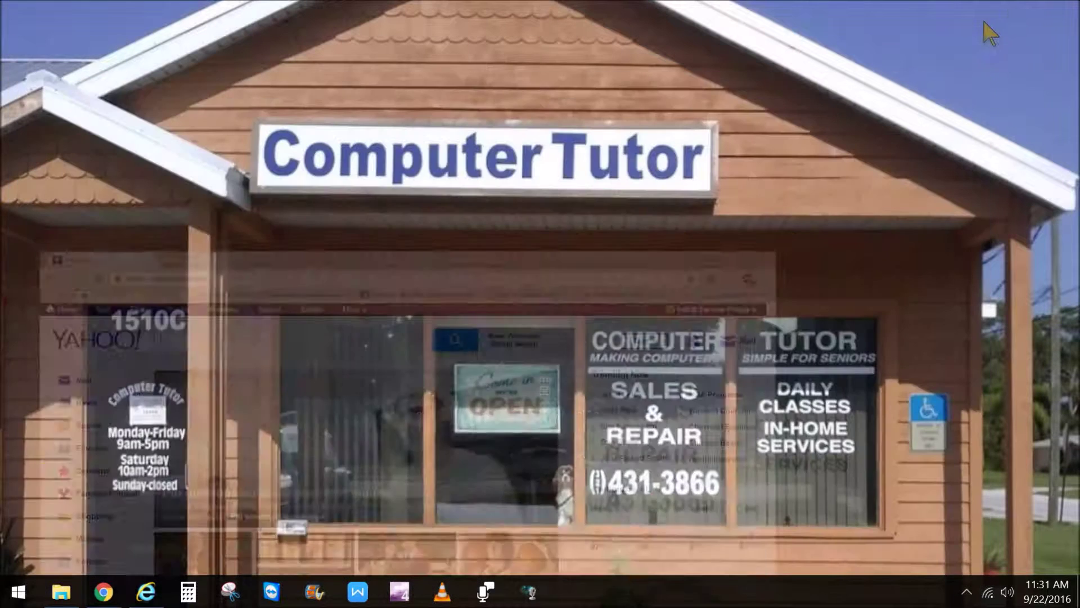
mouse_move(147, 602)
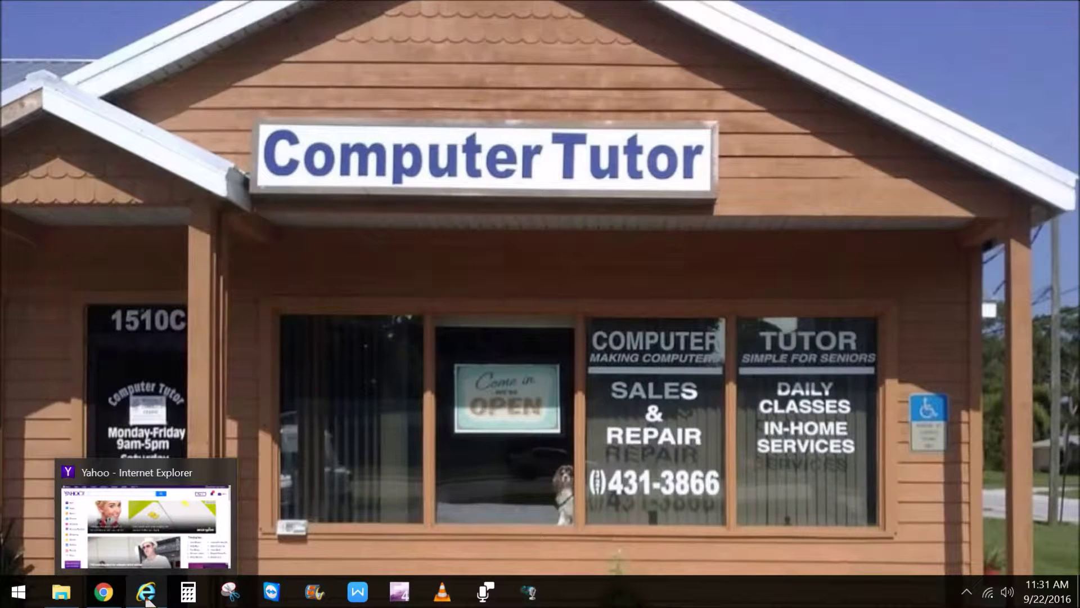
click(147, 601)
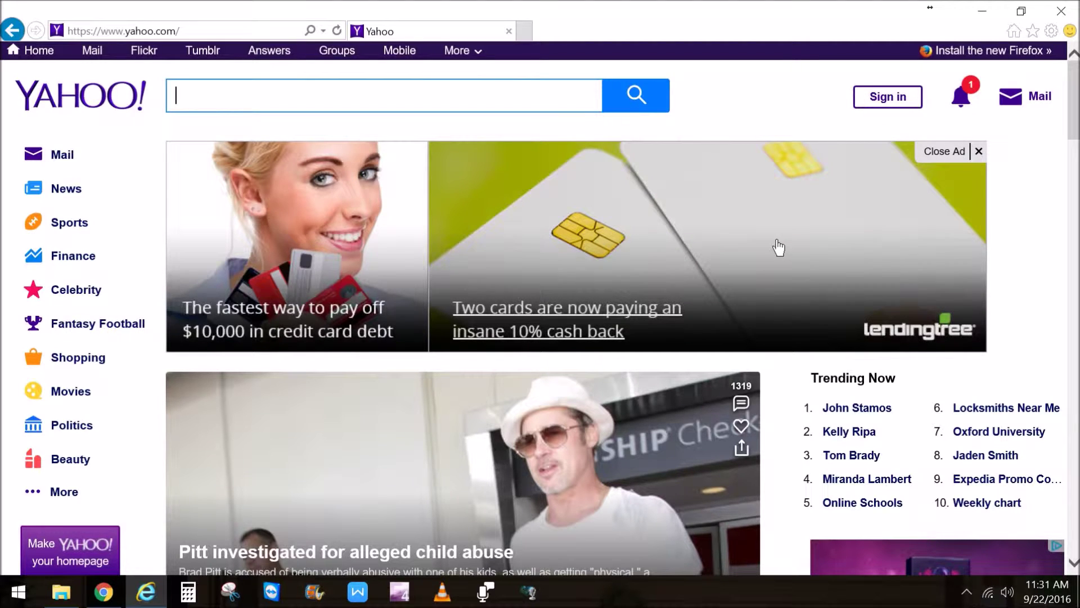
Open the LendingTree banner ad and close its tab, and hide the banner on the Yahoo page.
click(844, 200)
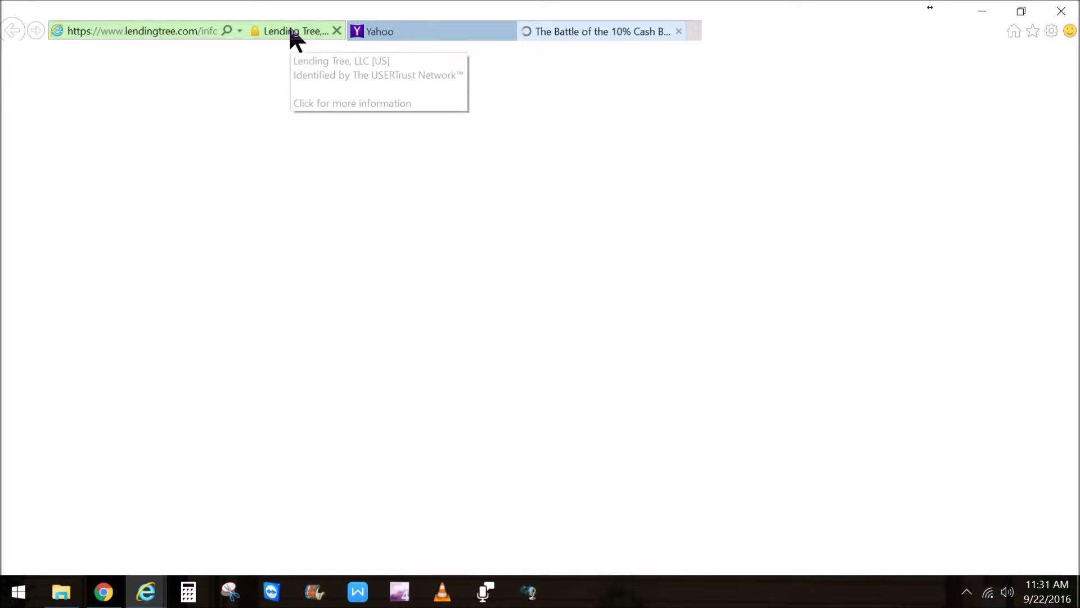
click(679, 32)
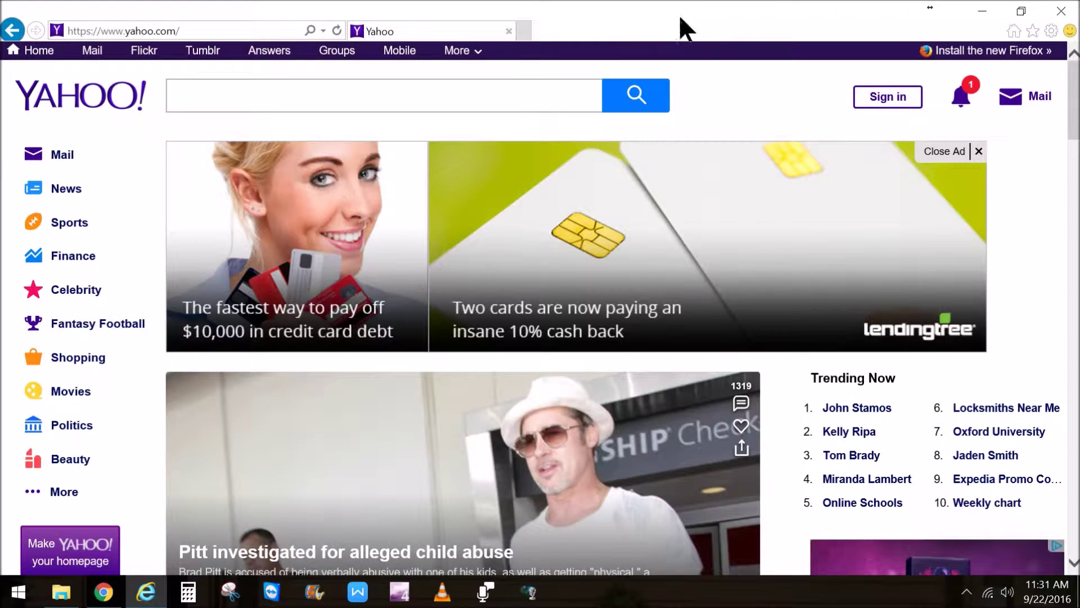
click(979, 151)
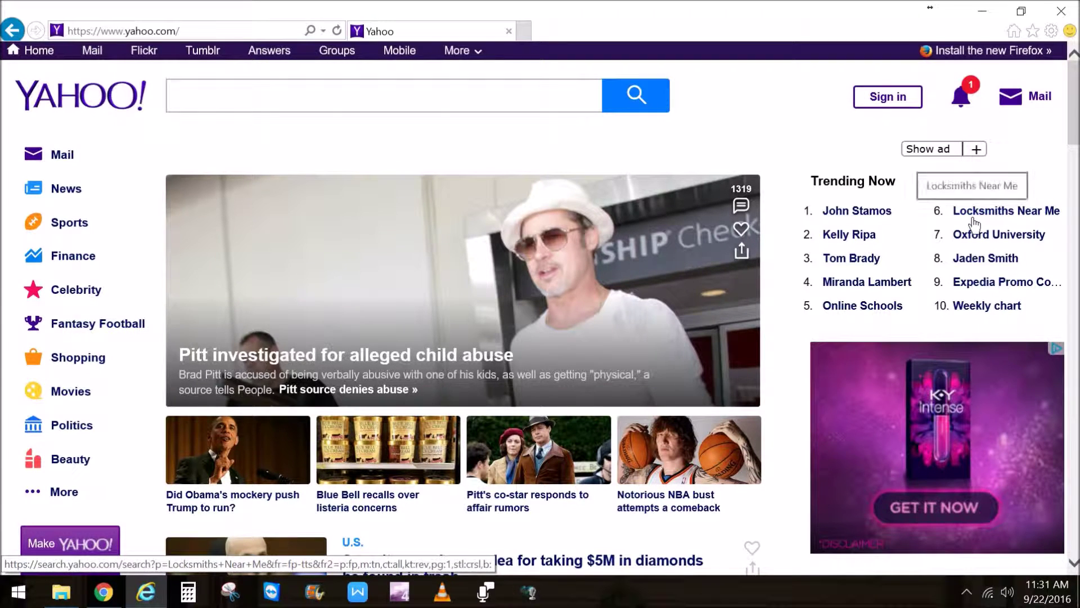
Examine the Yahoo page in Internet Explorer for sponsored stories and side advertisements, and return to Chrome for comparison.
scroll(975, 225, down, 1)
scroll(968, 350, down, 1)
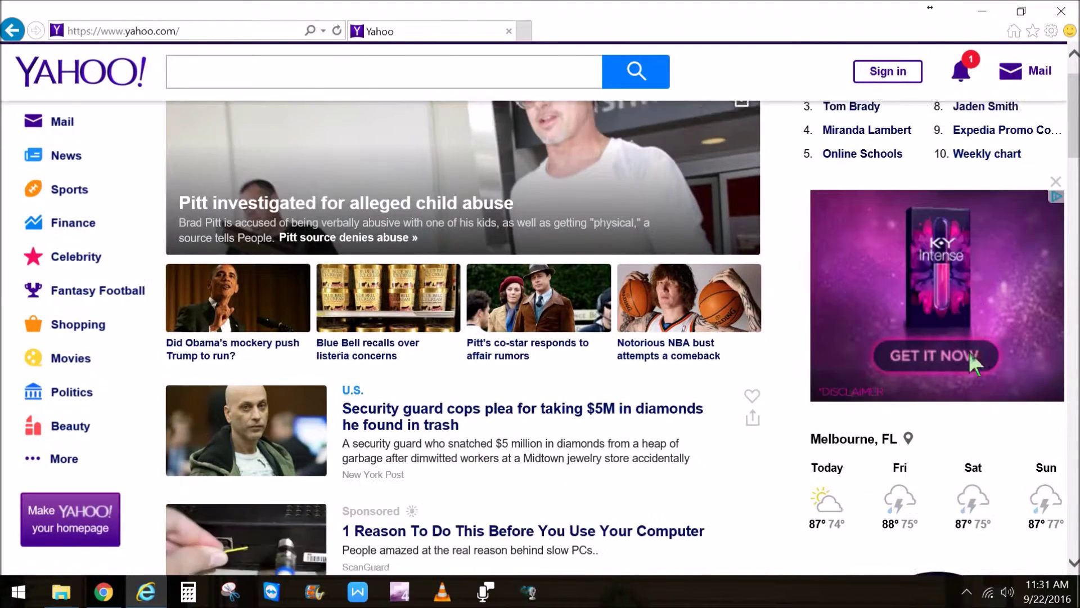
scroll(939, 309, down, 3)
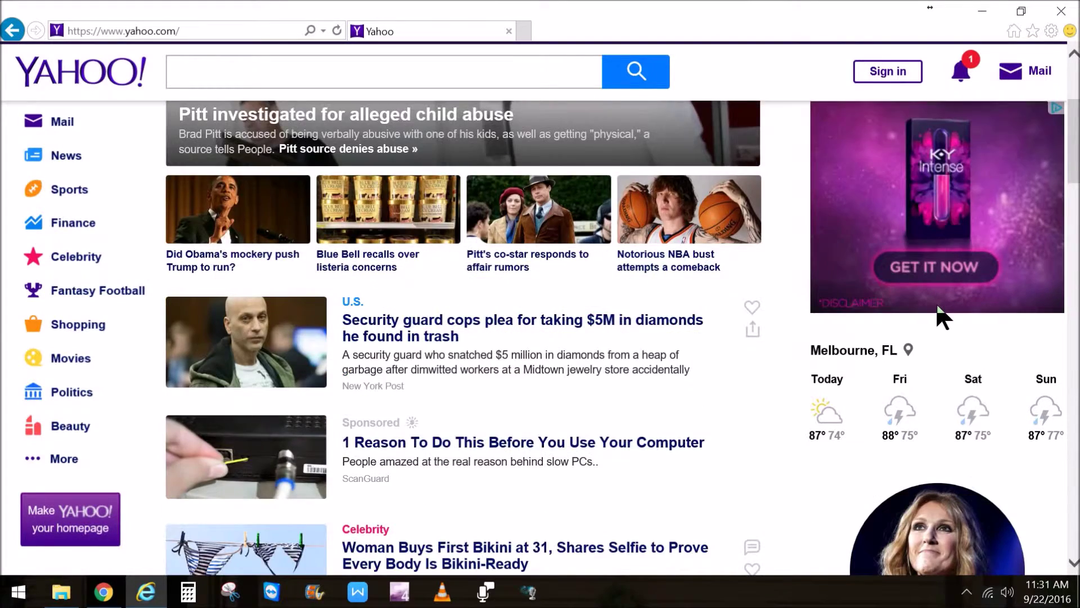
scroll(970, 346, down, 8)
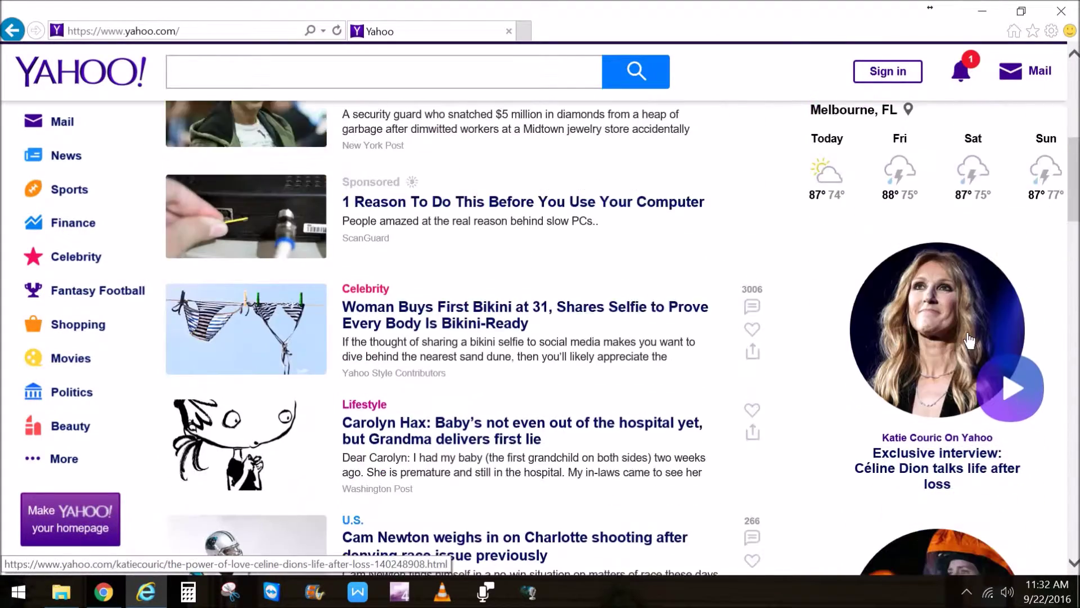
scroll(943, 371, down, 1)
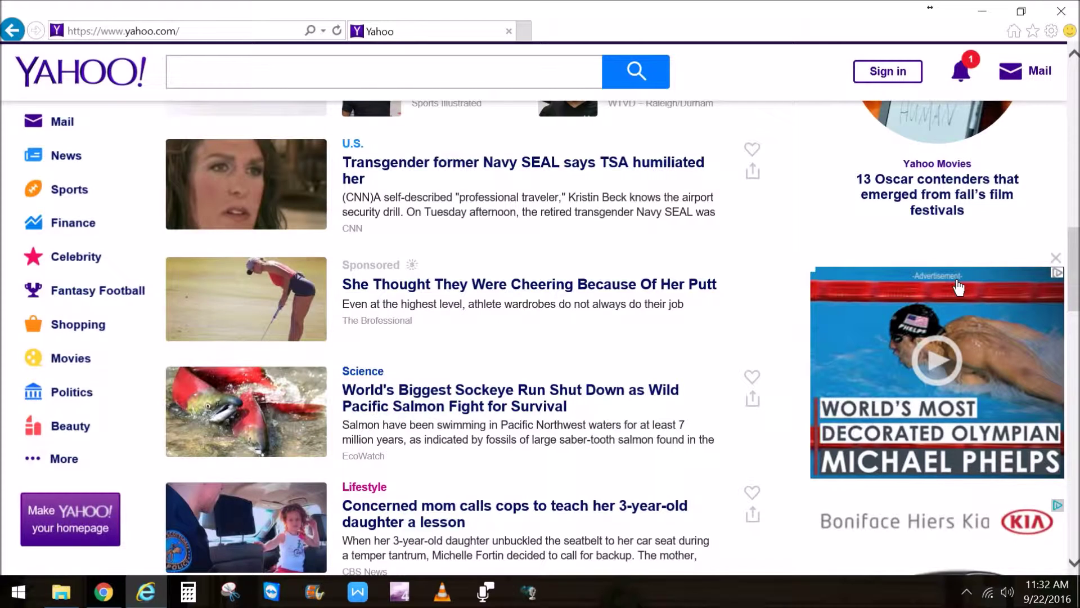
scroll(959, 288, down, 4)
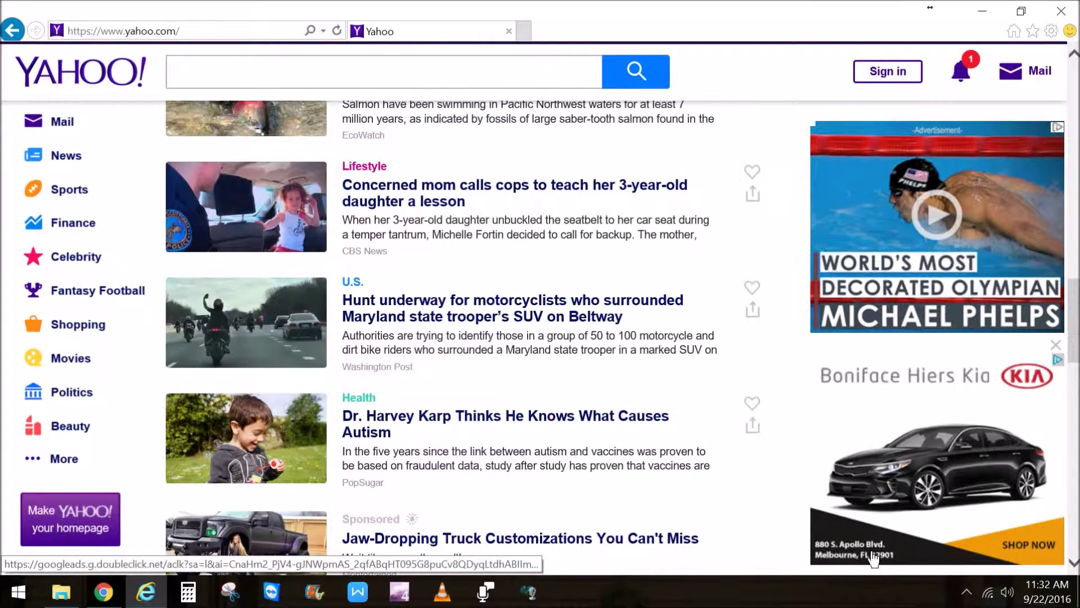
scroll(913, 541, down, 5)
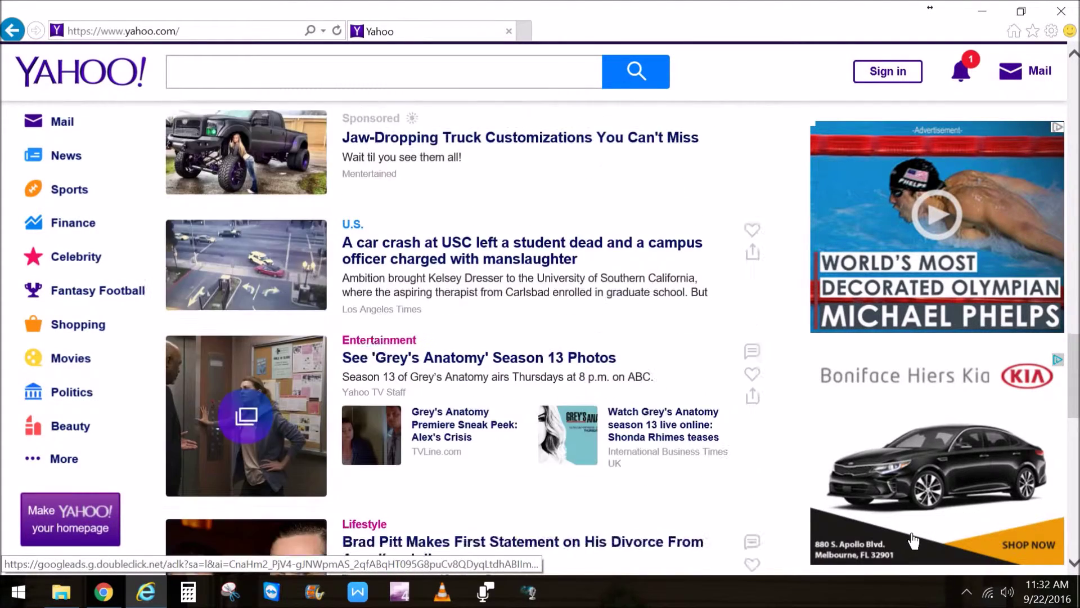
scroll(913, 542, down, 4)
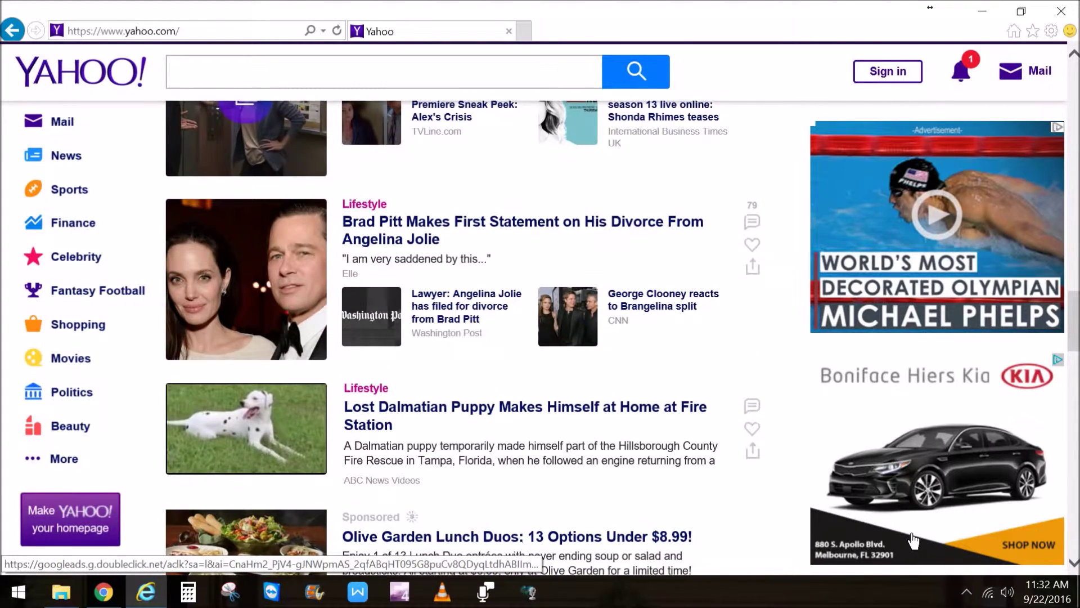
scroll(913, 541, down, 8)
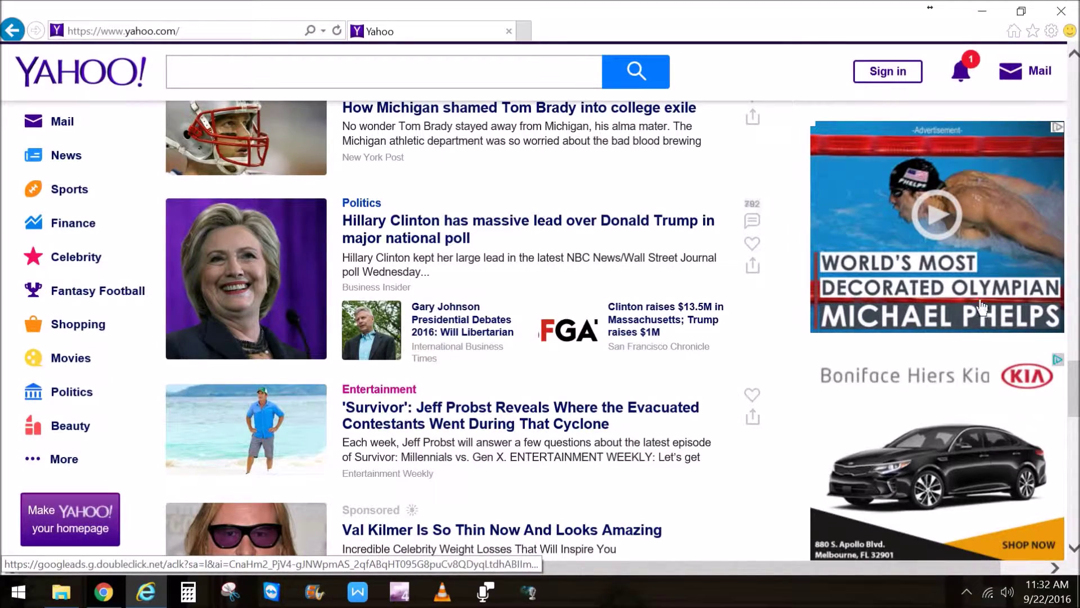
scroll(964, 253, up, 15)
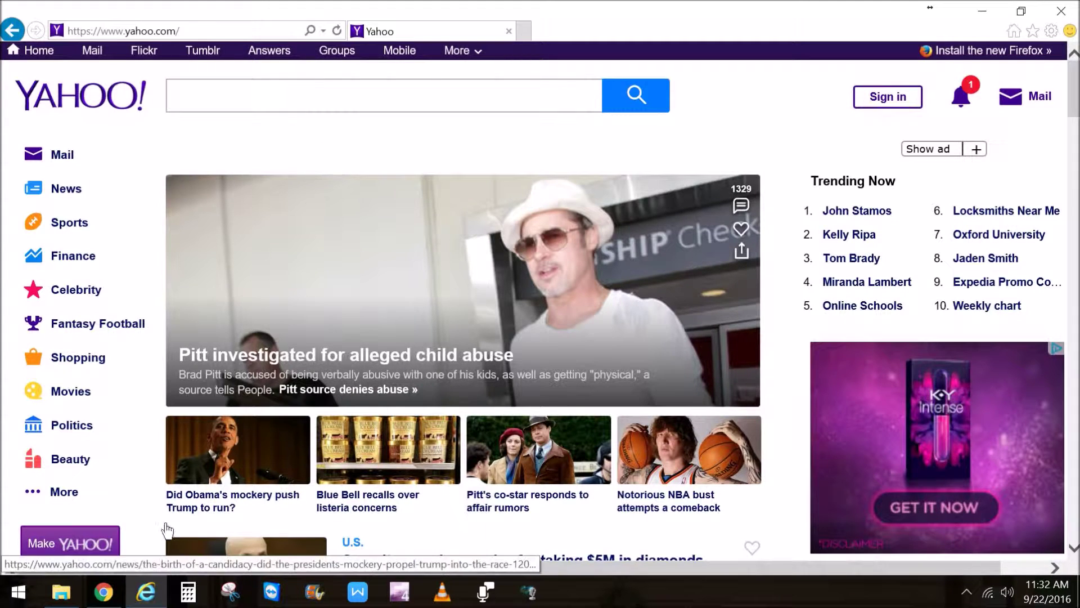
click(106, 592)
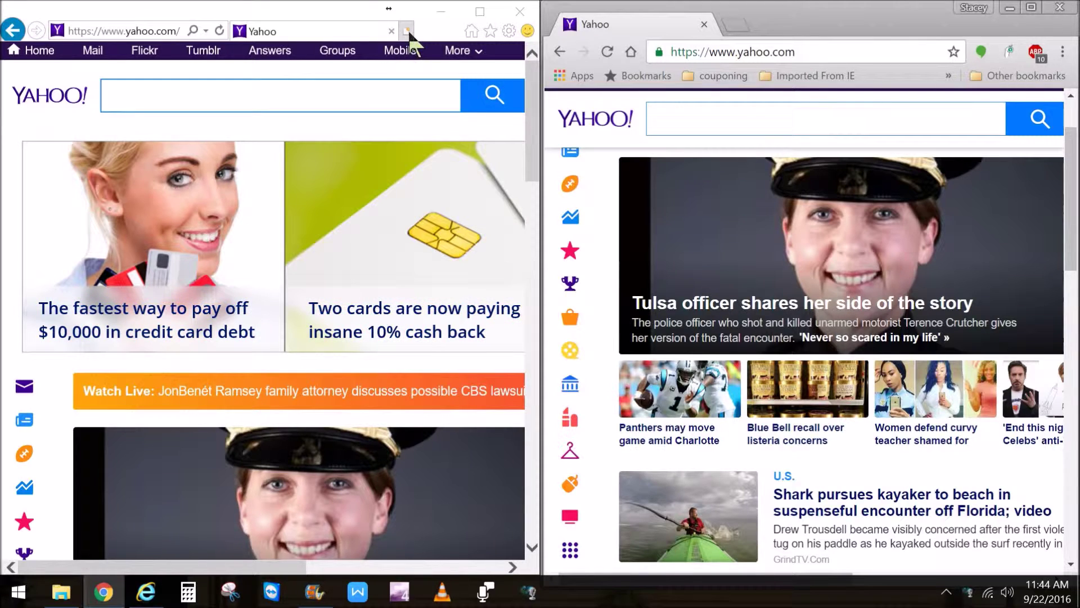
Search for adblockplus.org in Internet Explorer and open the Adblock Plus official site.
click(158, 32)
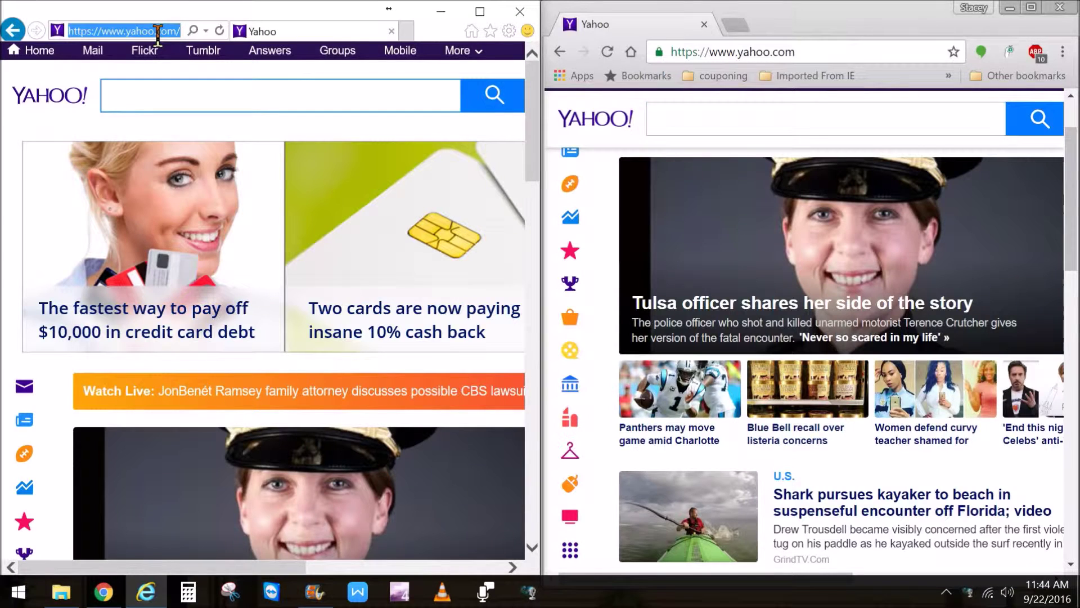
text(ad b)
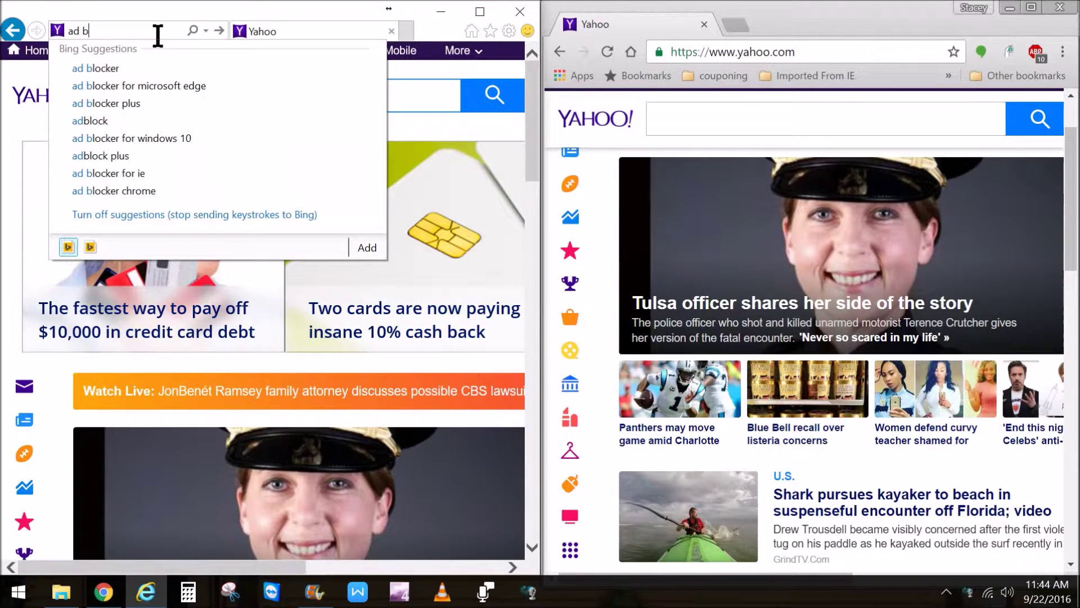
text(lock plus)
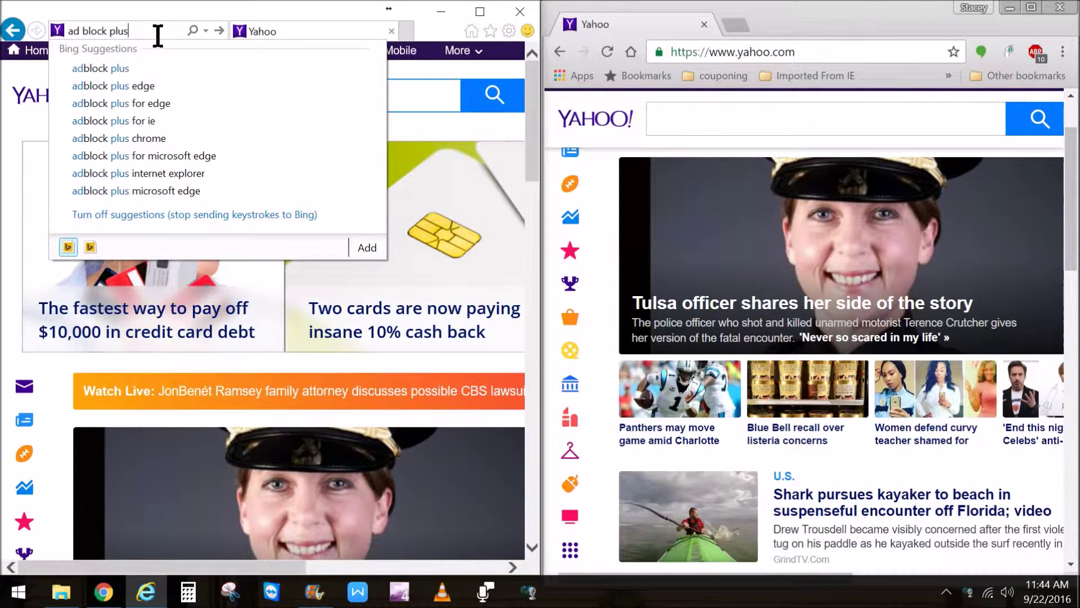
text(.)
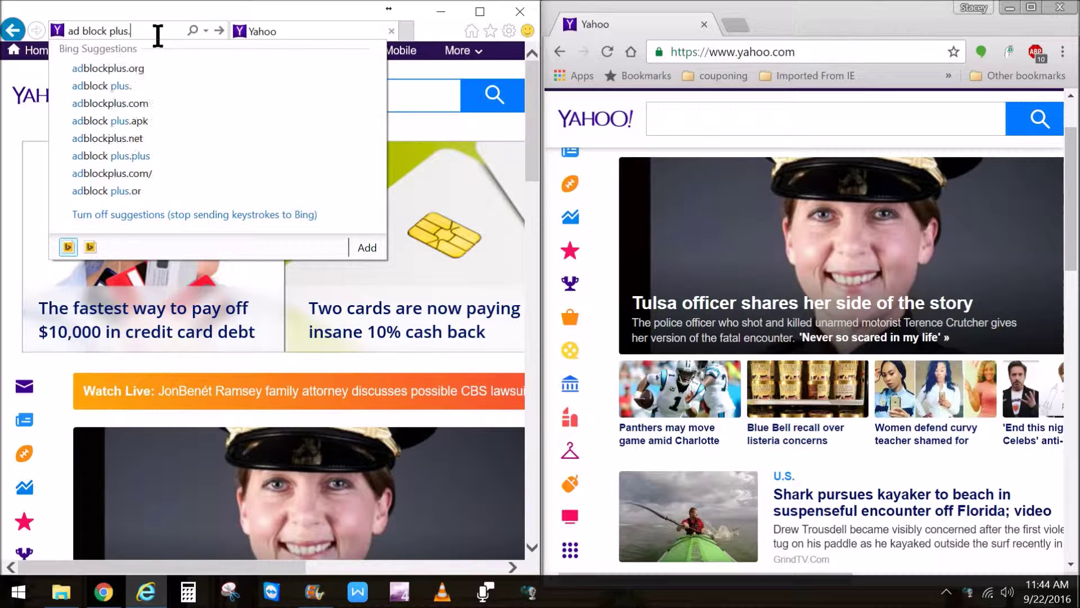
text(org)
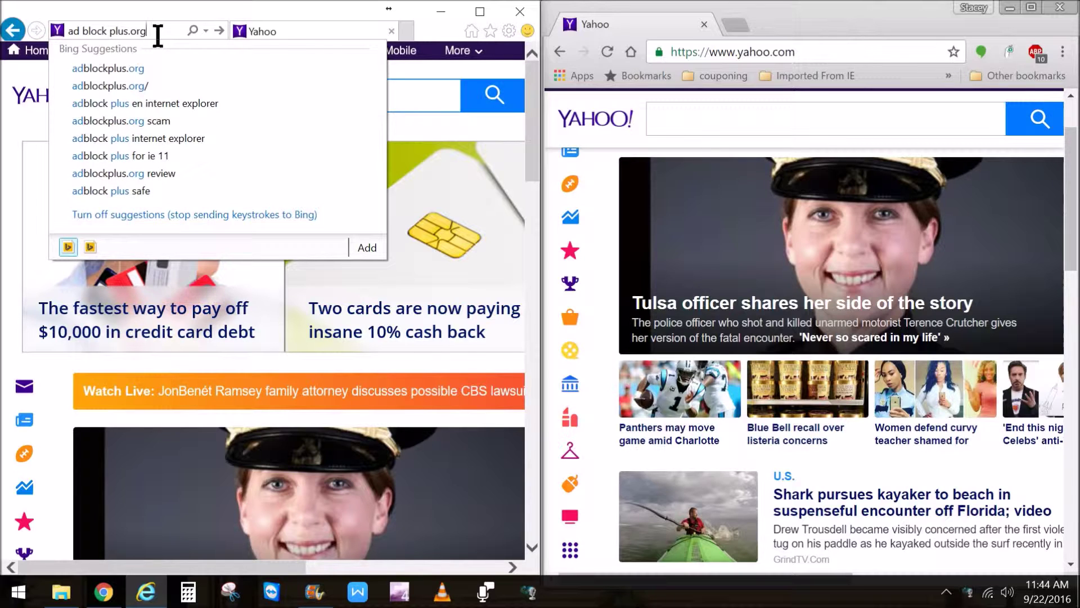
key(Down)
key(Return)
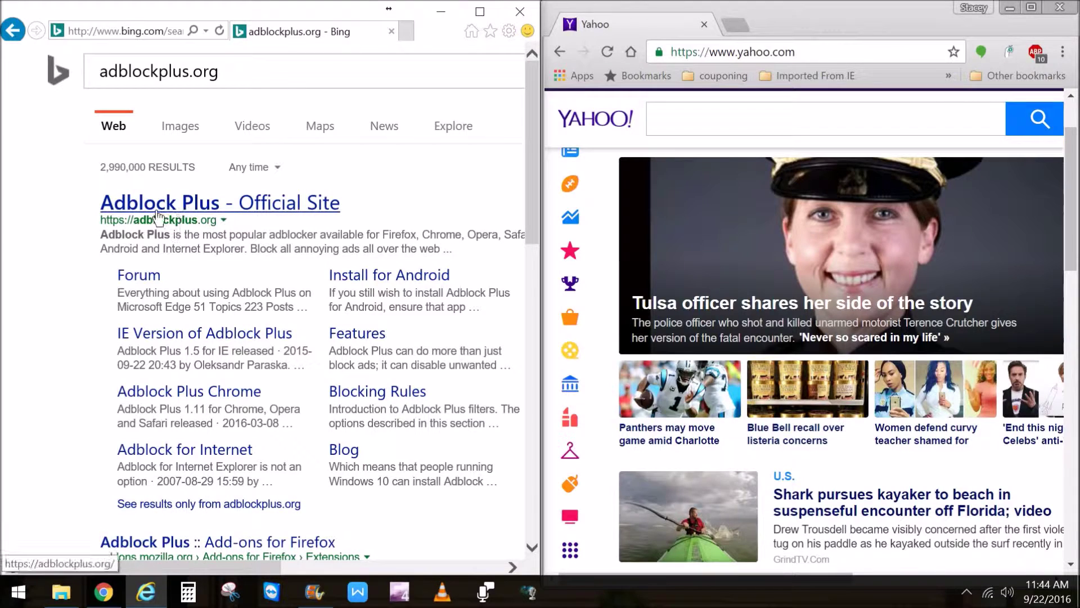
click(172, 200)
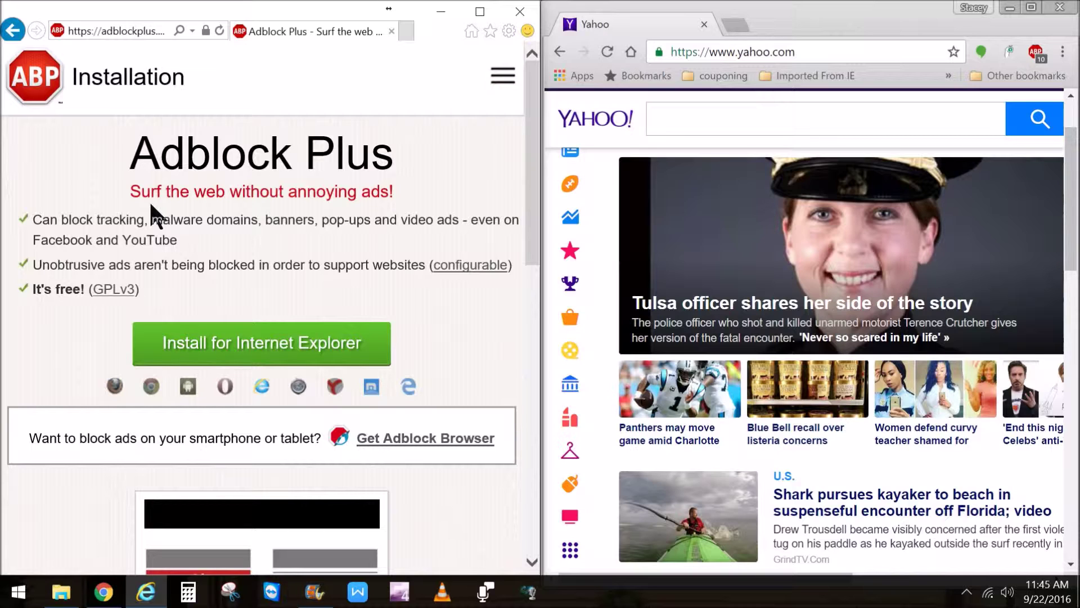
Download Adblock Plus for Internet Explorer and run the adblockplusie-1.5.exe installer.
click(270, 351)
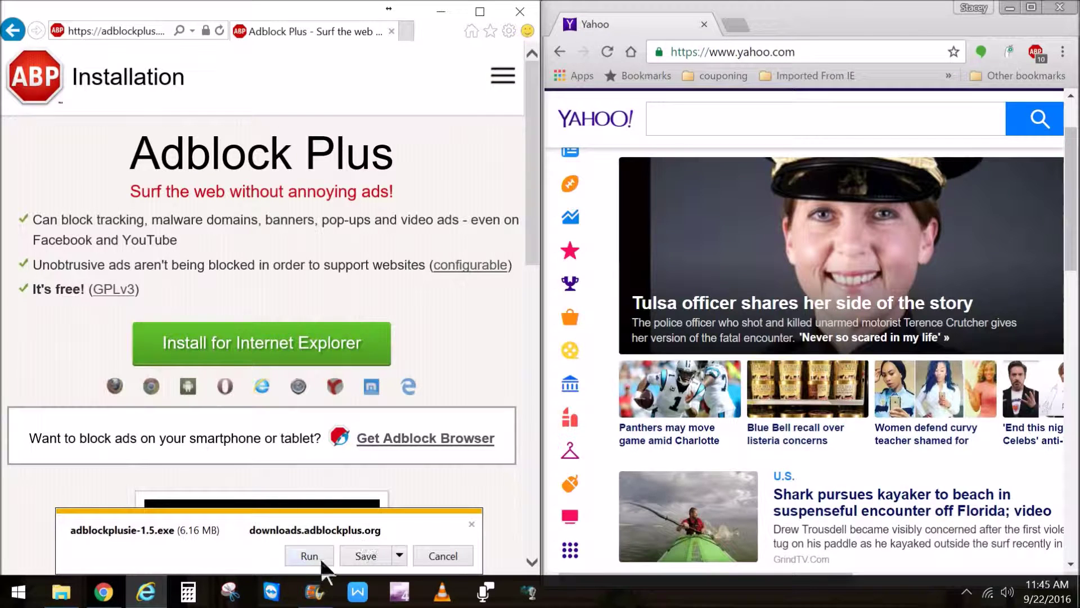
click(304, 556)
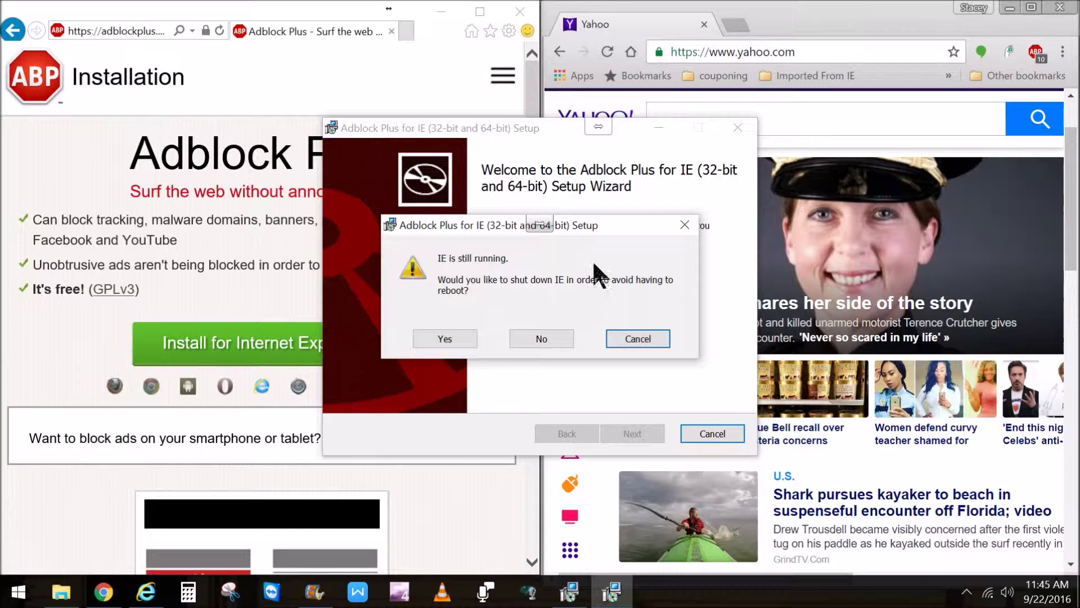
Let the Adblock Plus installer shut down Internet Explorer and proceed through the setup wizard to install it.
click(445, 340)
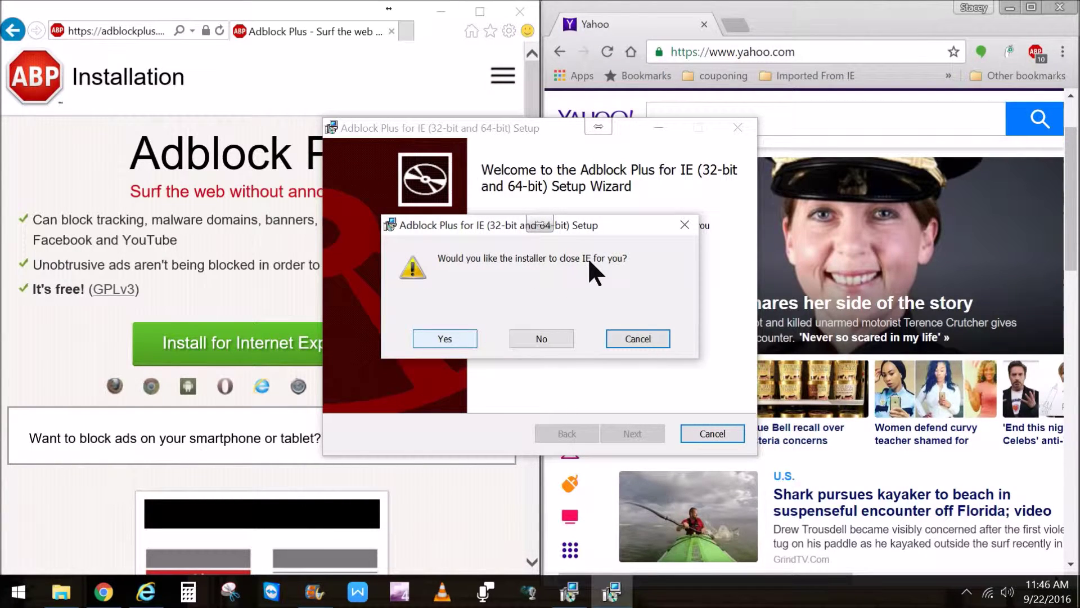
click(456, 337)
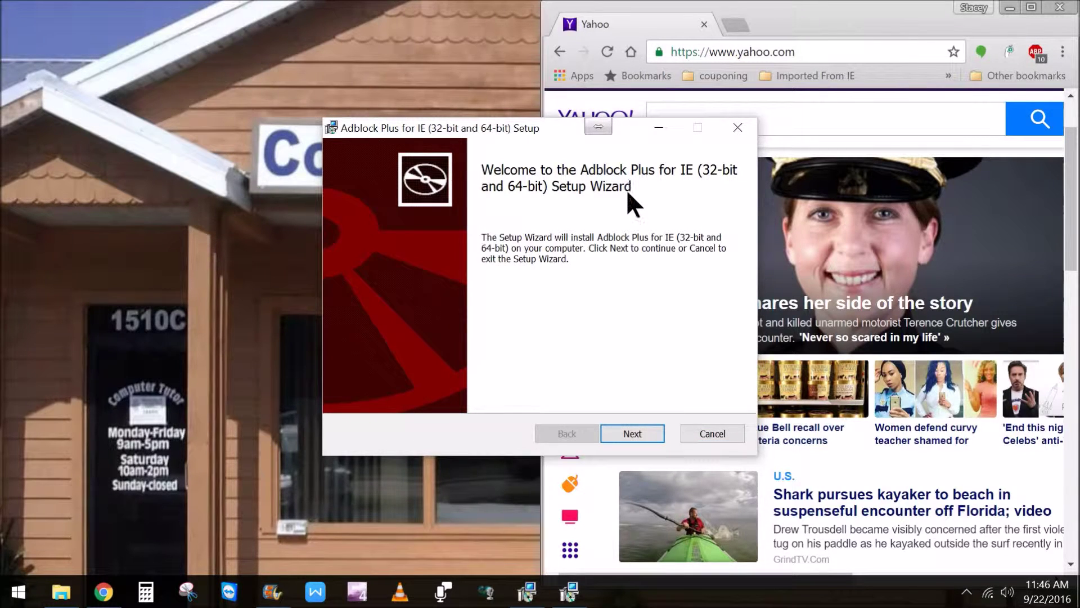
click(629, 434)
click(623, 435)
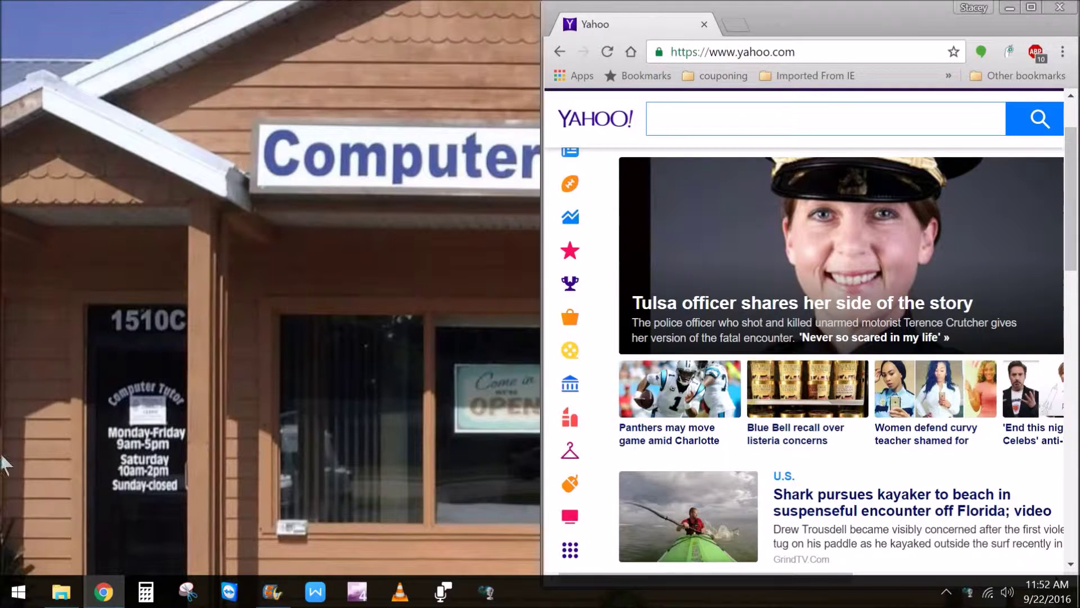
Open Internet Explorer, position its window beside Chrome, and enable the Adblock Plus for IE Browser Helper Object add-on.
click(19, 601)
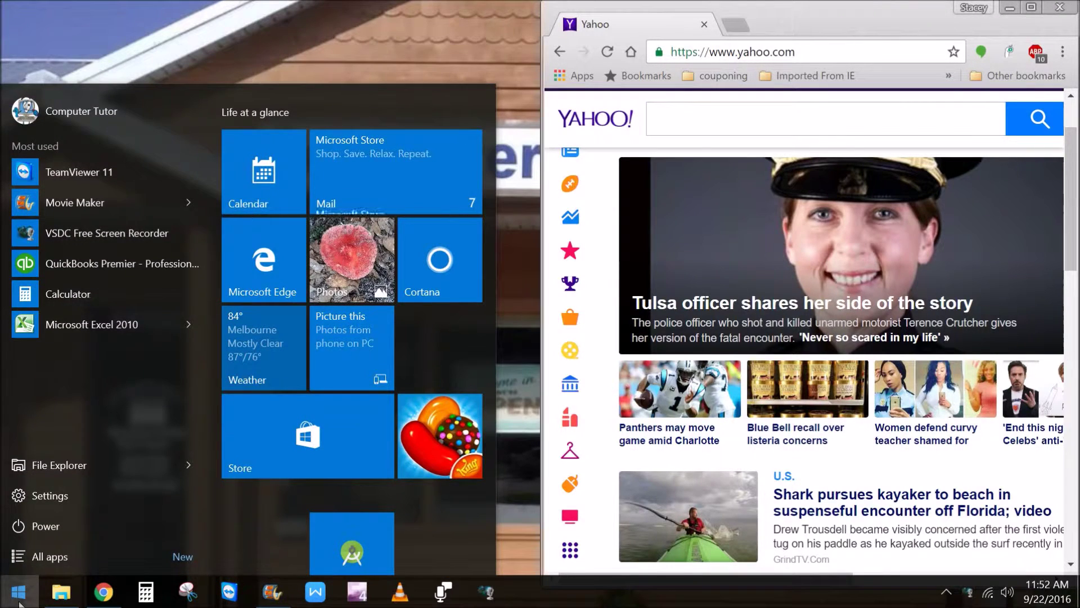
text(interne)
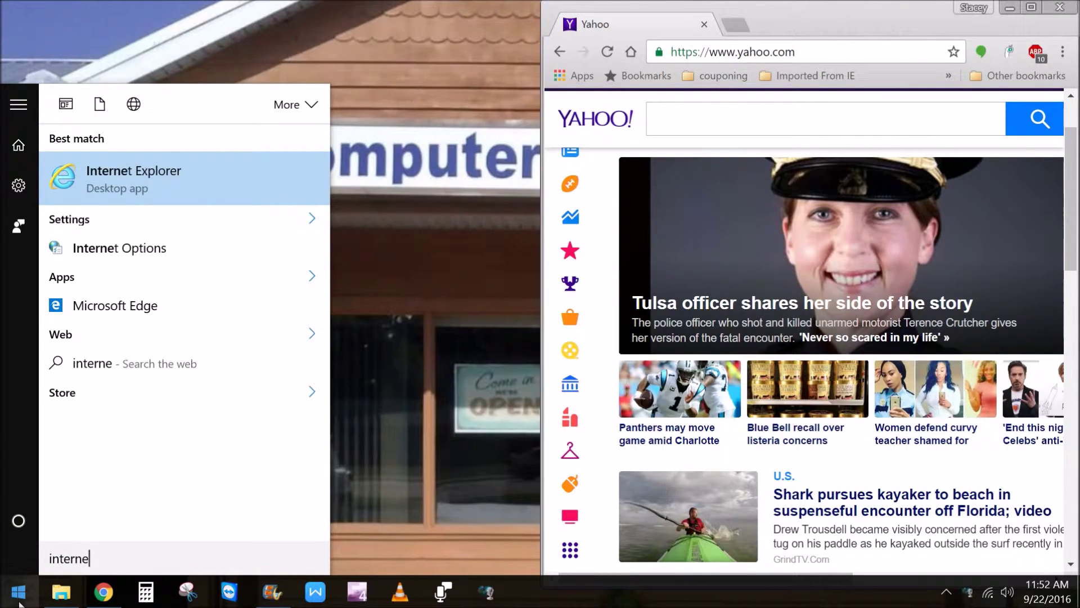
key(Return)
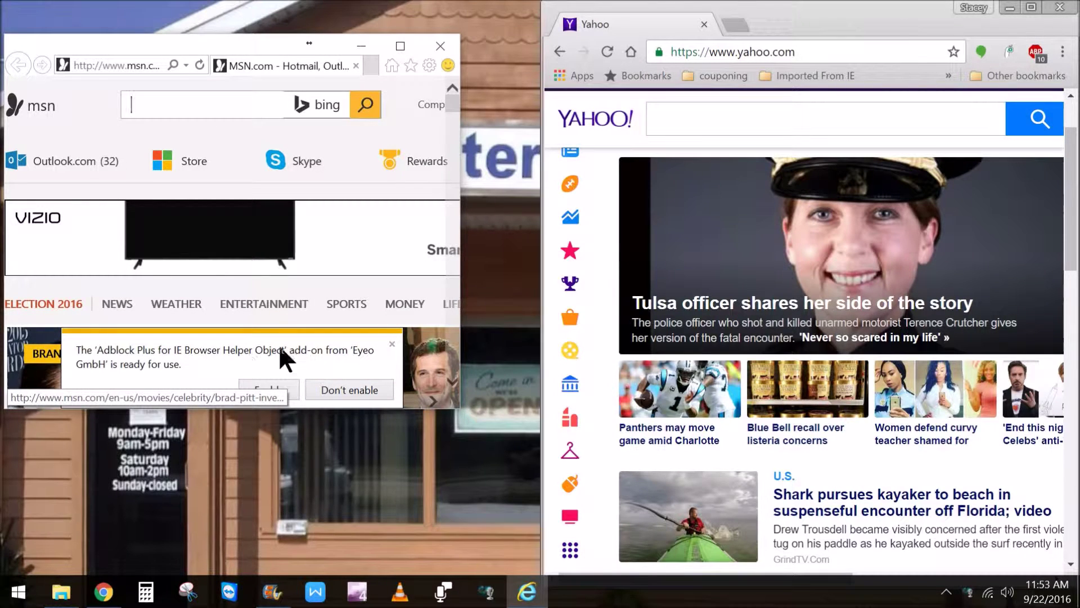
drag(265, 45, 2, 4)
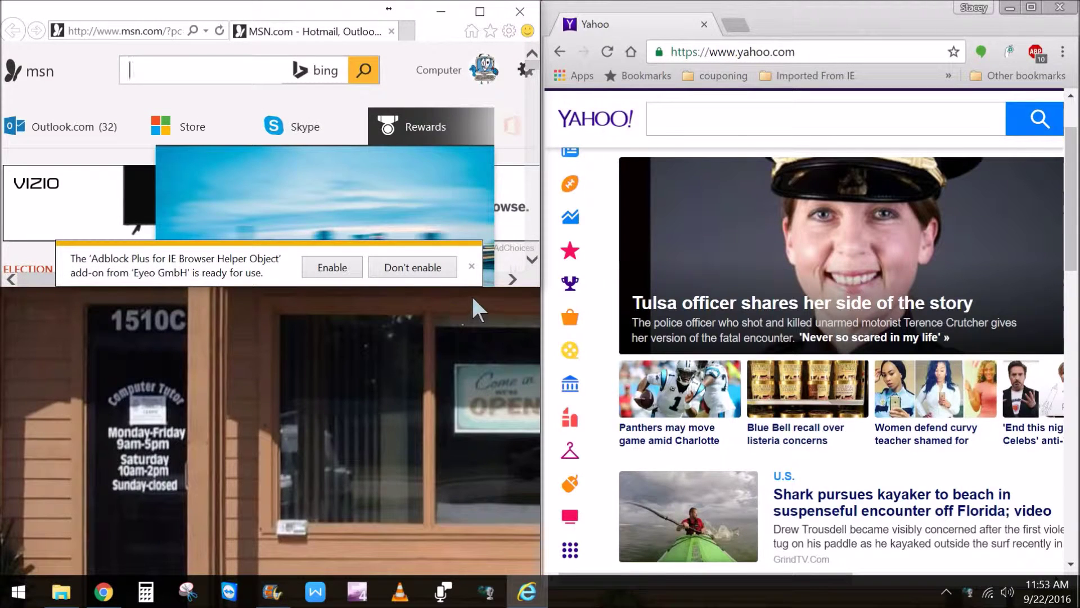
click(331, 272)
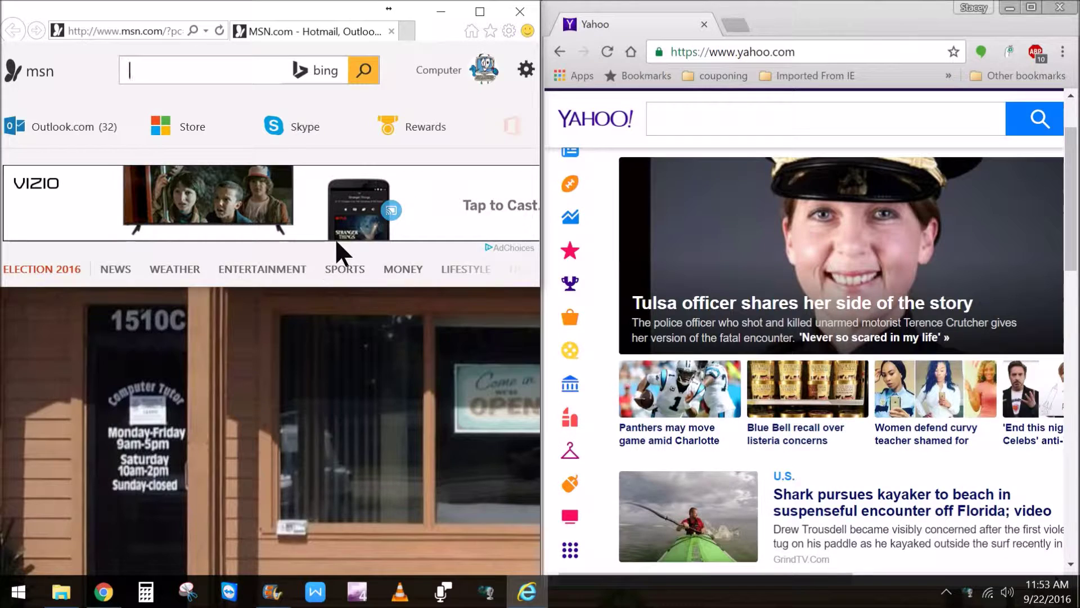
click(126, 31)
drag(257, 286, 274, 583)
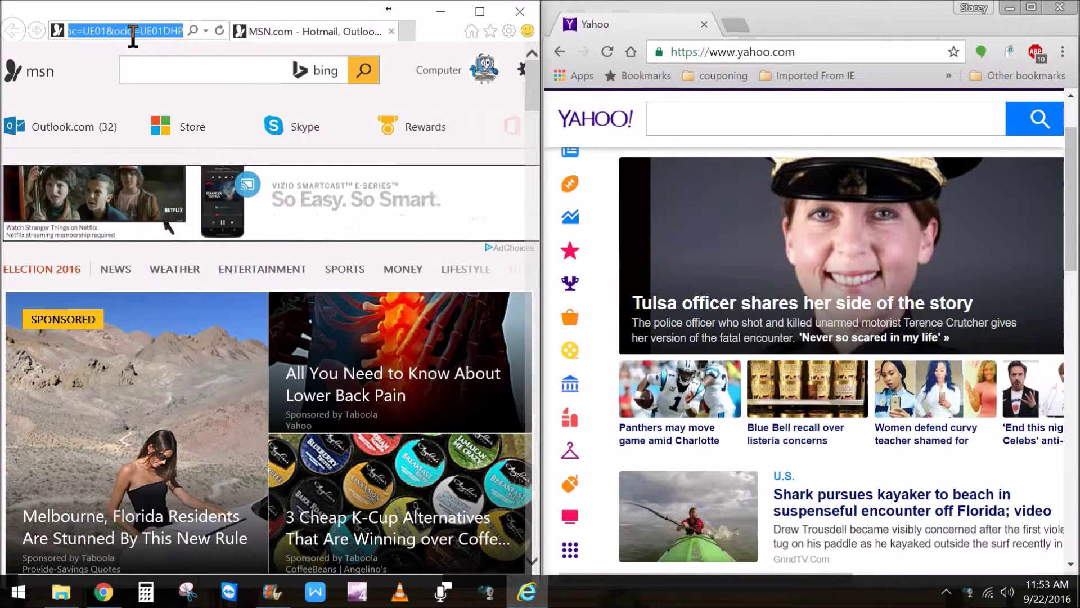
text(yahoo.comhttp://)
key(Return)
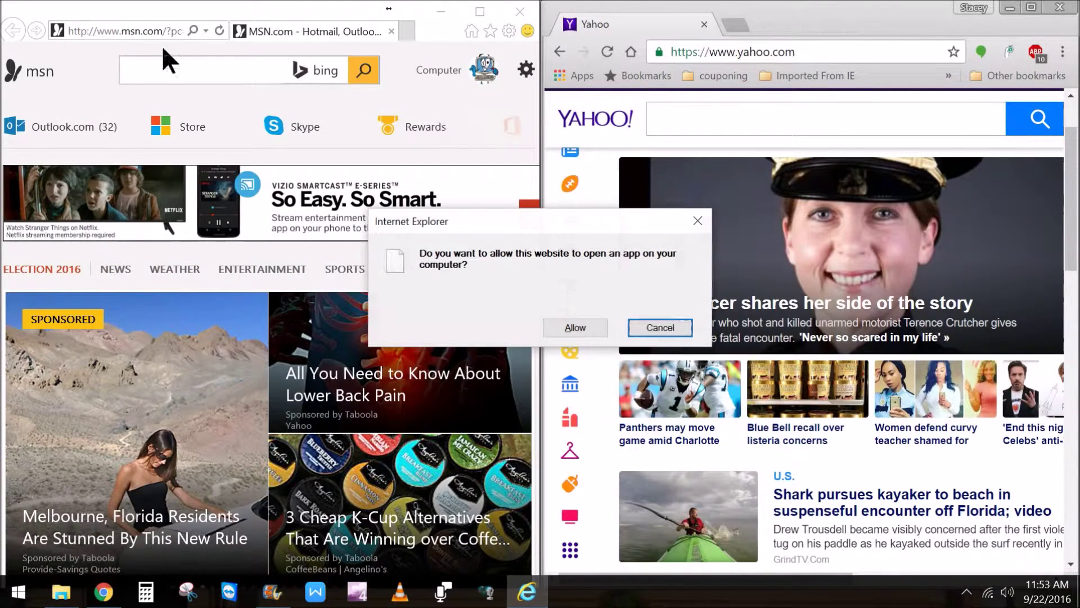
click(655, 328)
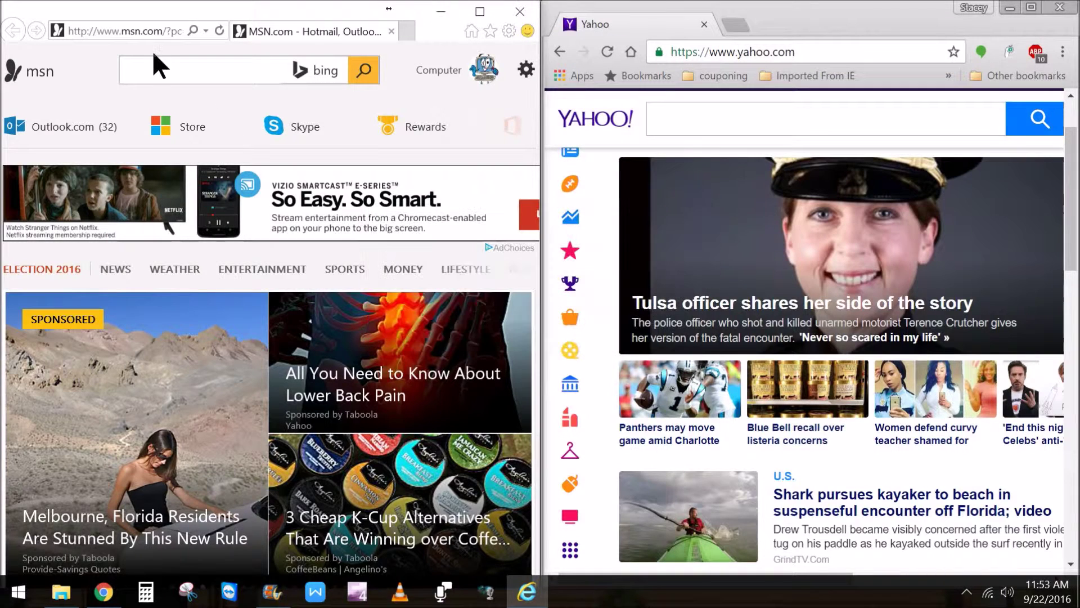
click(142, 30)
text(ww)
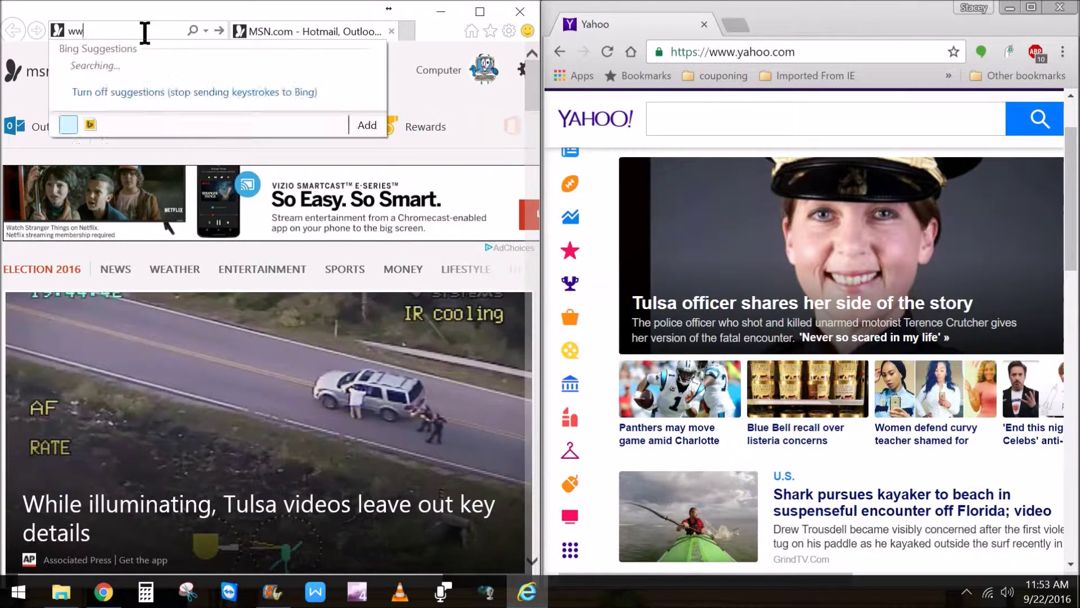
text(w.yahoo.com)
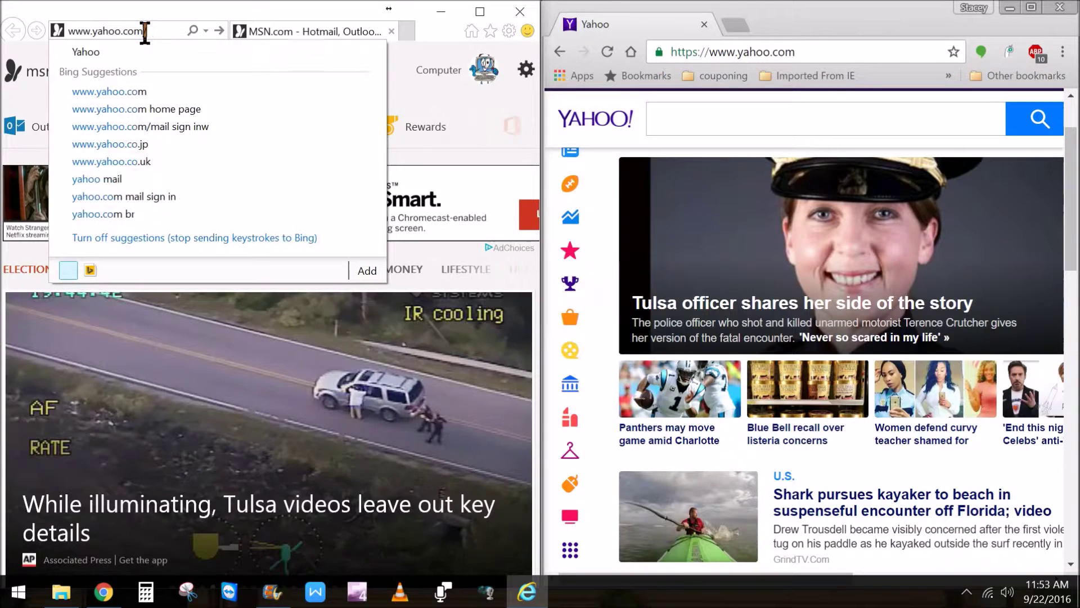
key(Return)
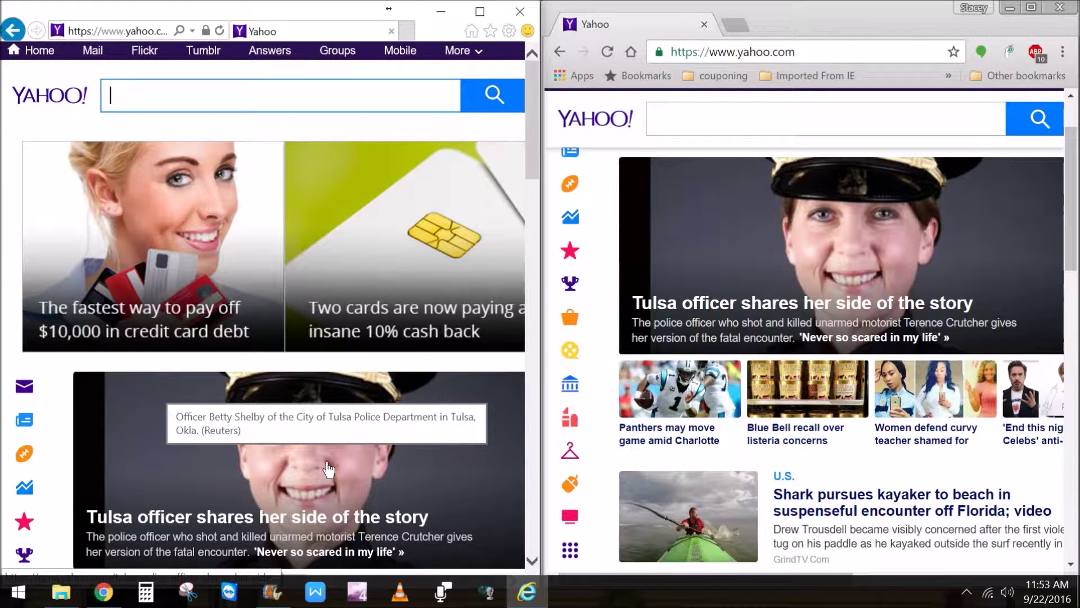
click(967, 592)
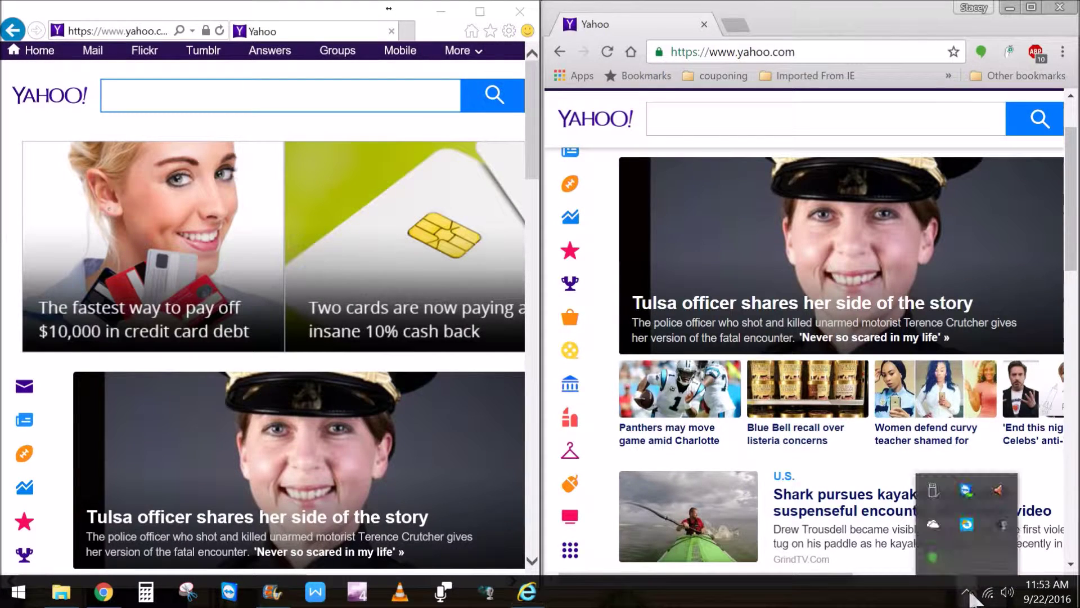
right_click(997, 528)
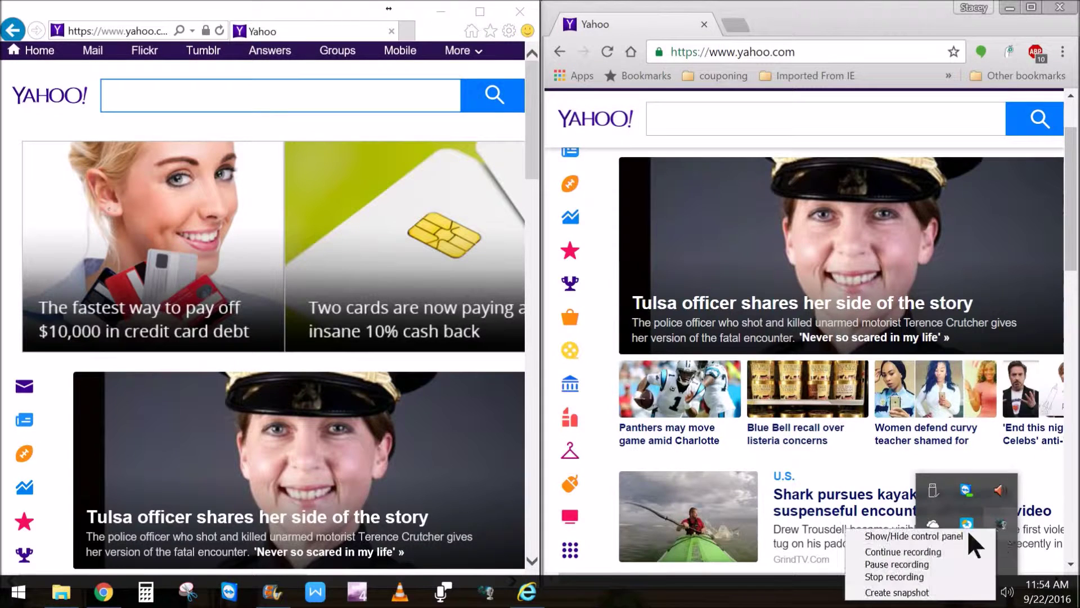
click(922, 565)
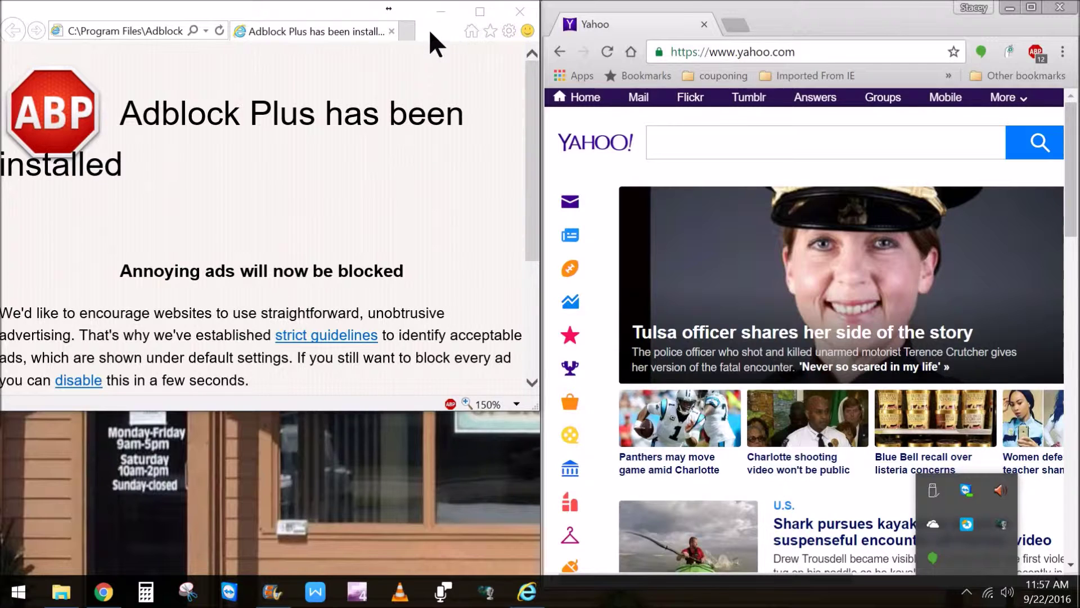
Close the Adblock Plus installation confirmation window and reopen Internet Explorer.
click(524, 18)
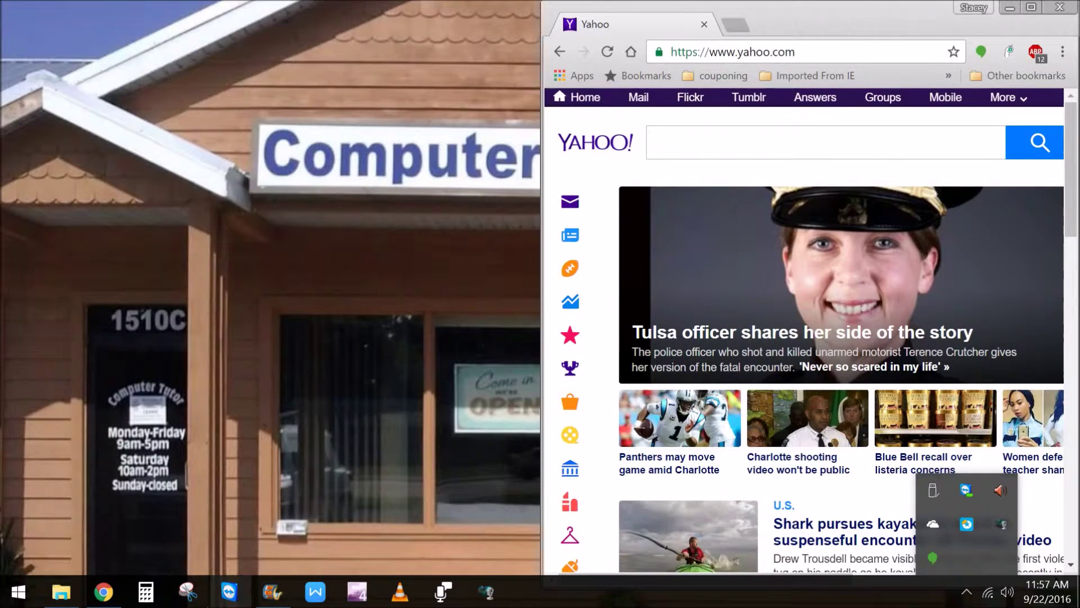
click(18, 601)
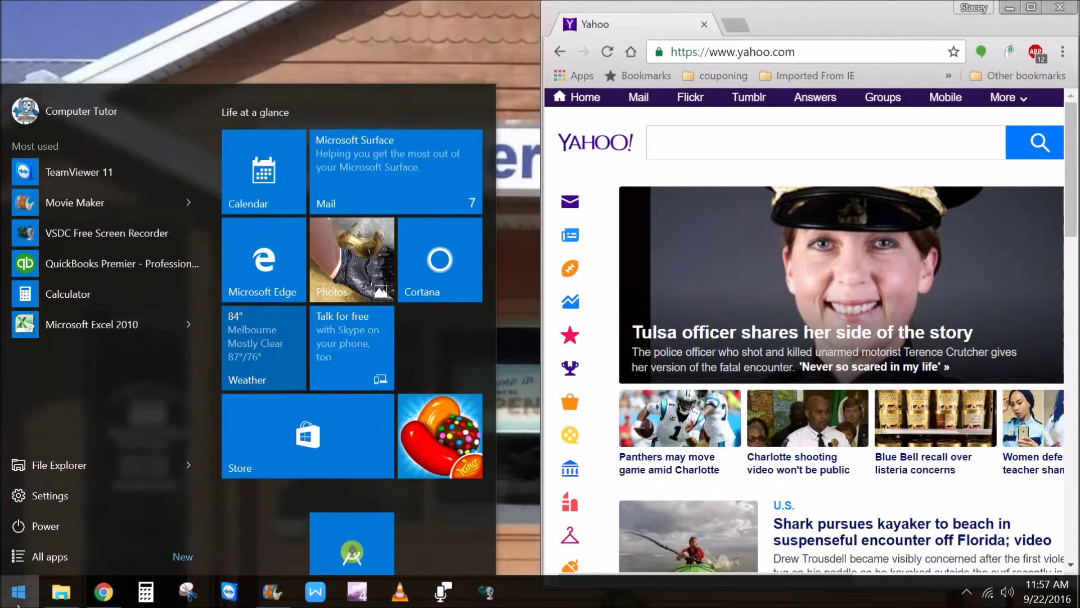
text(internet)
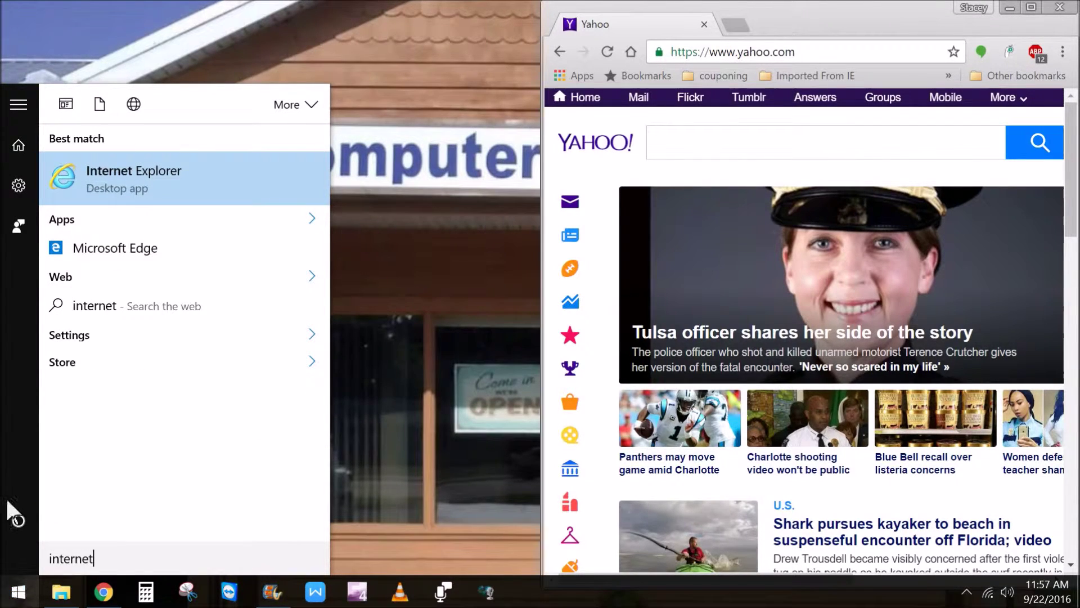
click(127, 185)
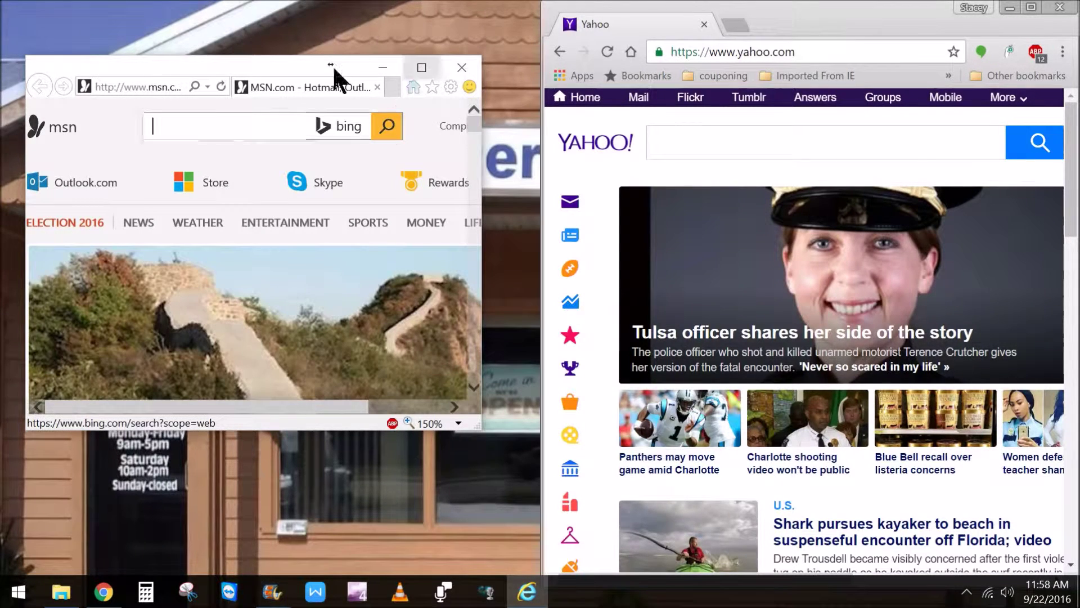
click(158, 84)
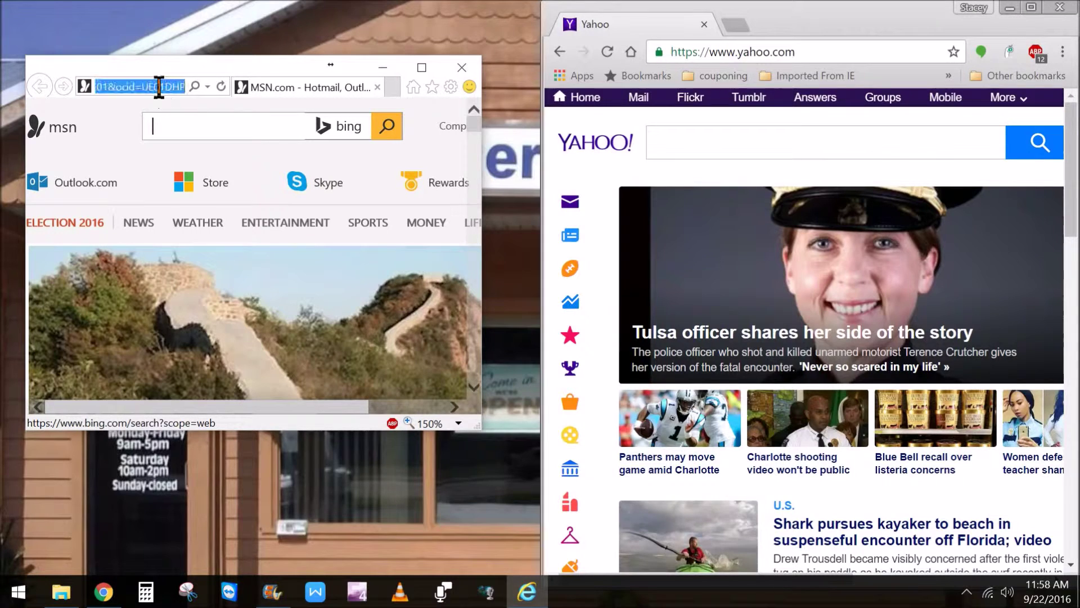
text(www)
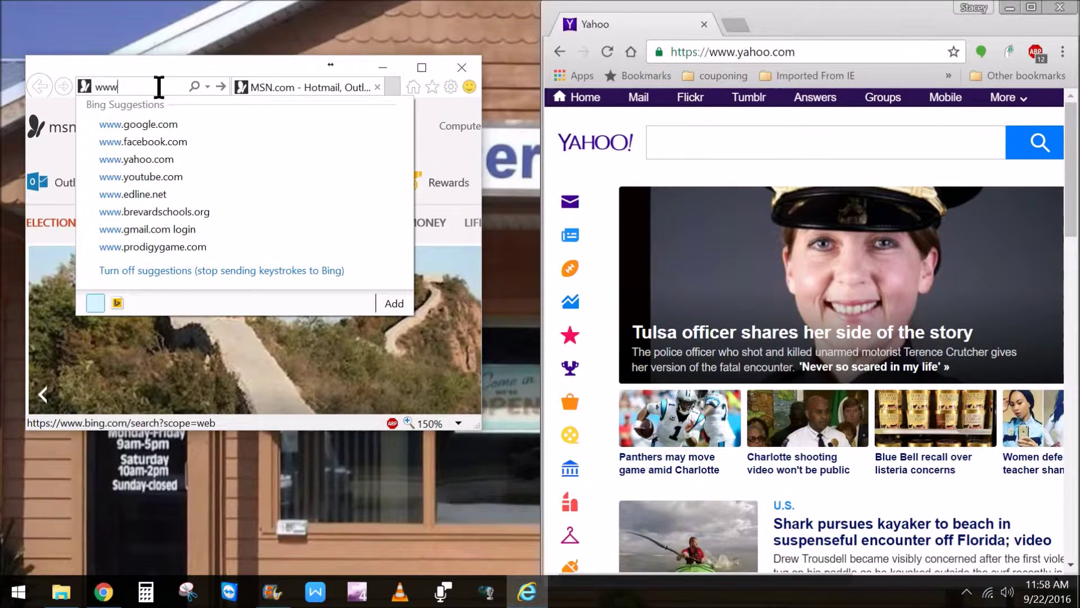
text(.yahoo.com/)
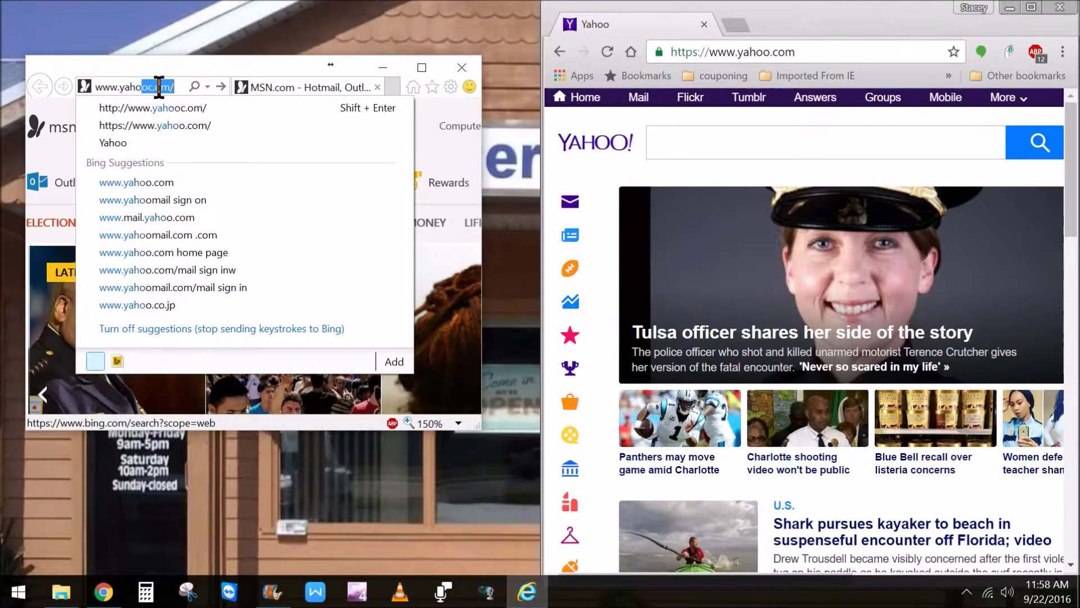
key(Return)
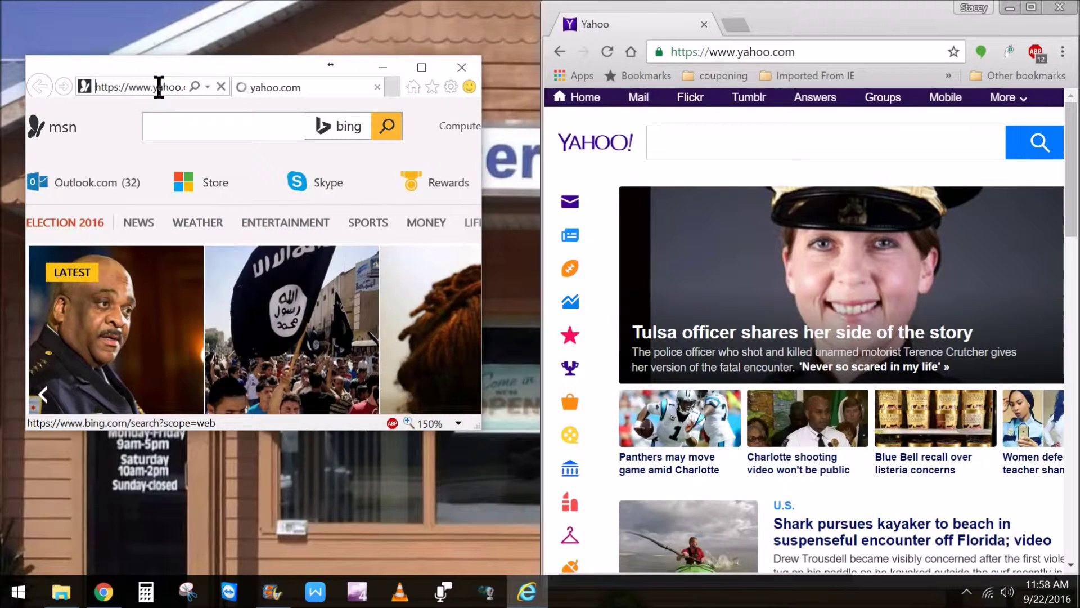
drag(242, 62, 23, 44)
drag(326, 285, 314, 595)
Reload Yahoo in Chrome and examine the Yahoo page in Internet Explorer, including its side column, for remaining advertisements.
click(606, 51)
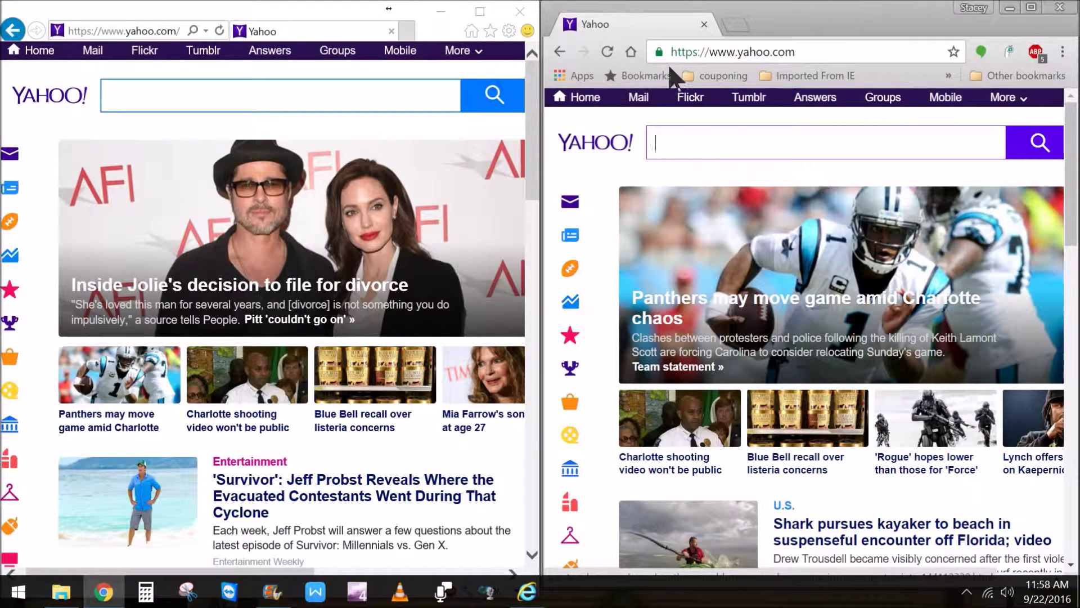
click(606, 50)
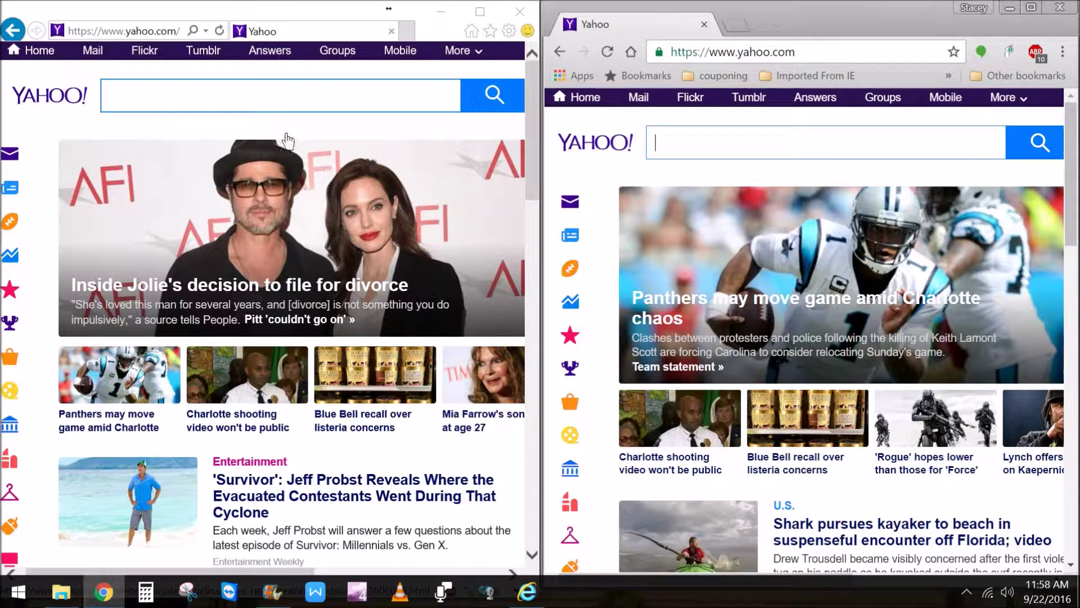
drag(205, 569, 399, 570)
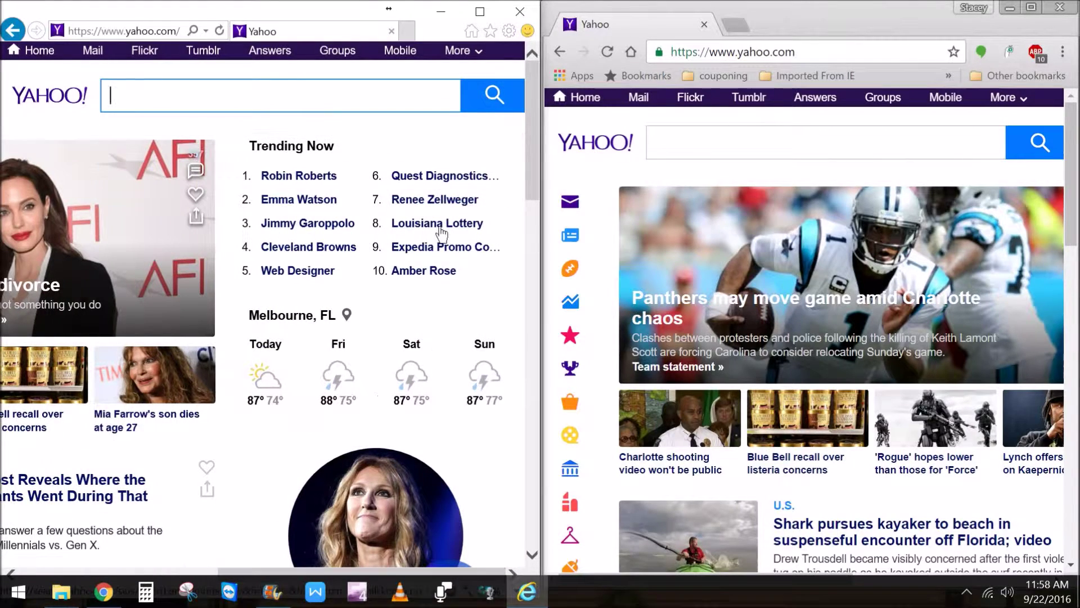
drag(534, 190, 530, 386)
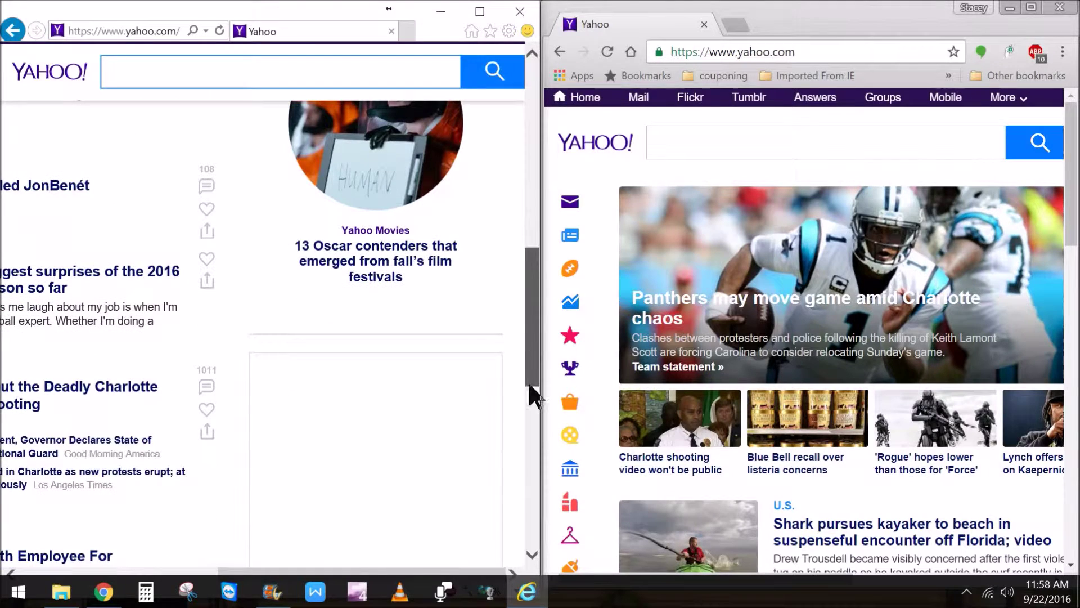
scroll(366, 419, down, 10)
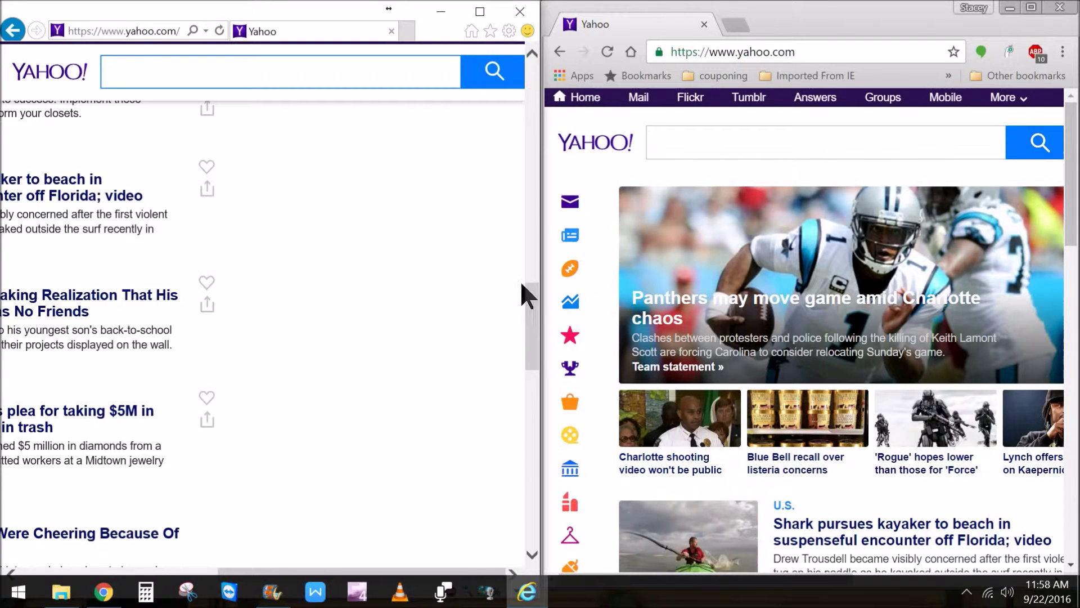
Maximize Internet Explorer and check the Adblock Plus entry in the Manage Add-ons dialog, closing the dialog when done.
click(481, 11)
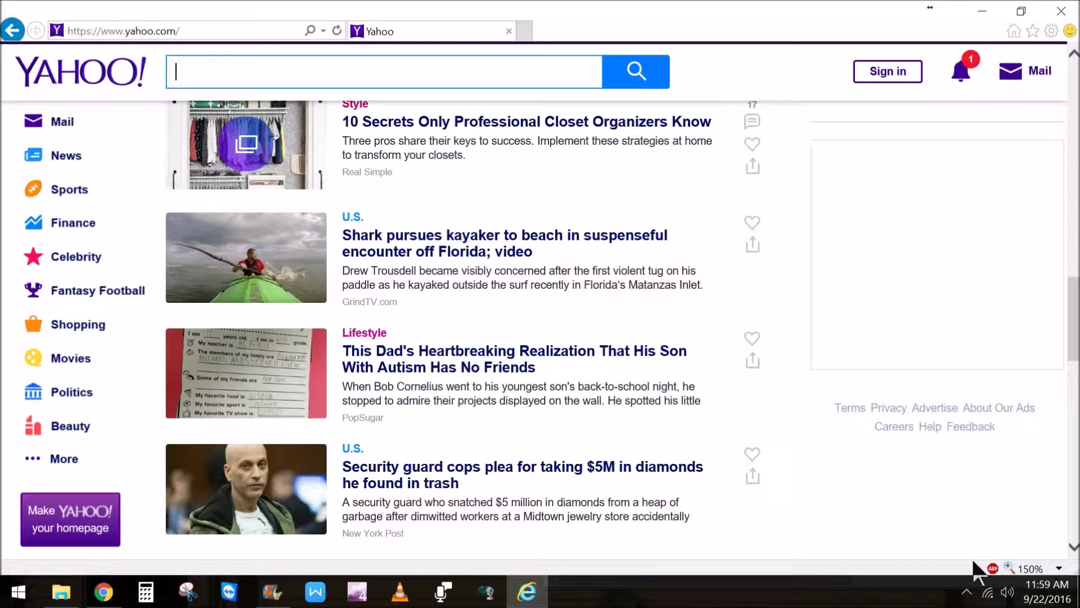
right_click(564, 9)
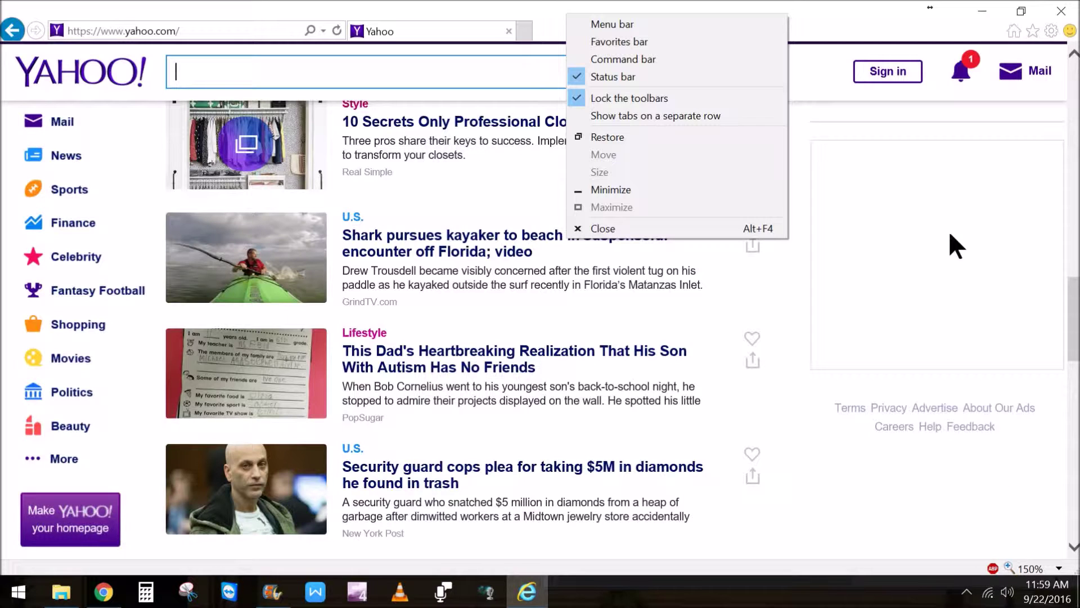
click(1050, 33)
click(1051, 31)
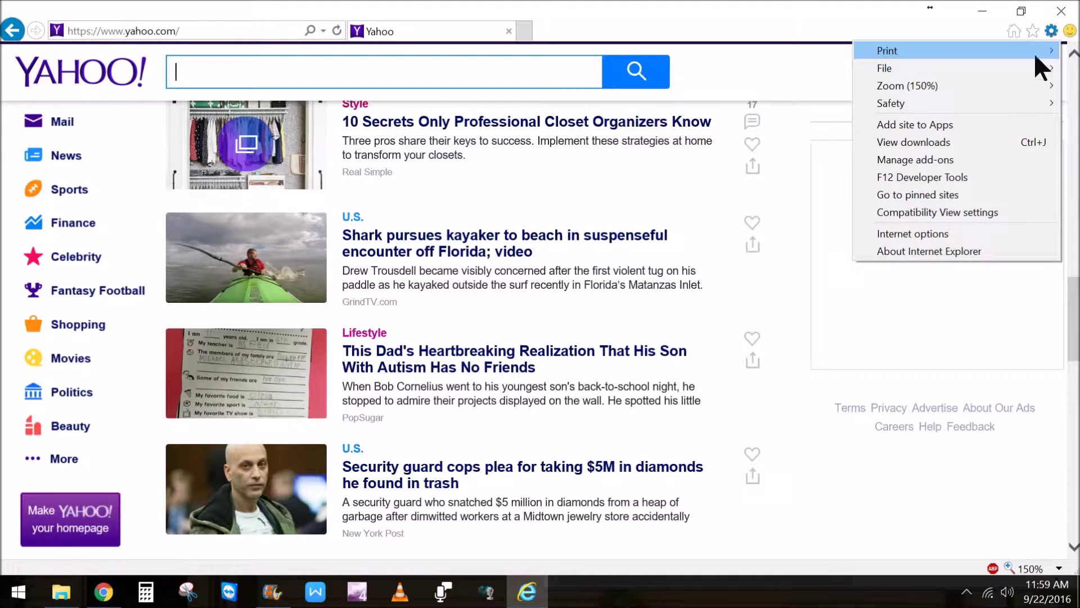
click(969, 161)
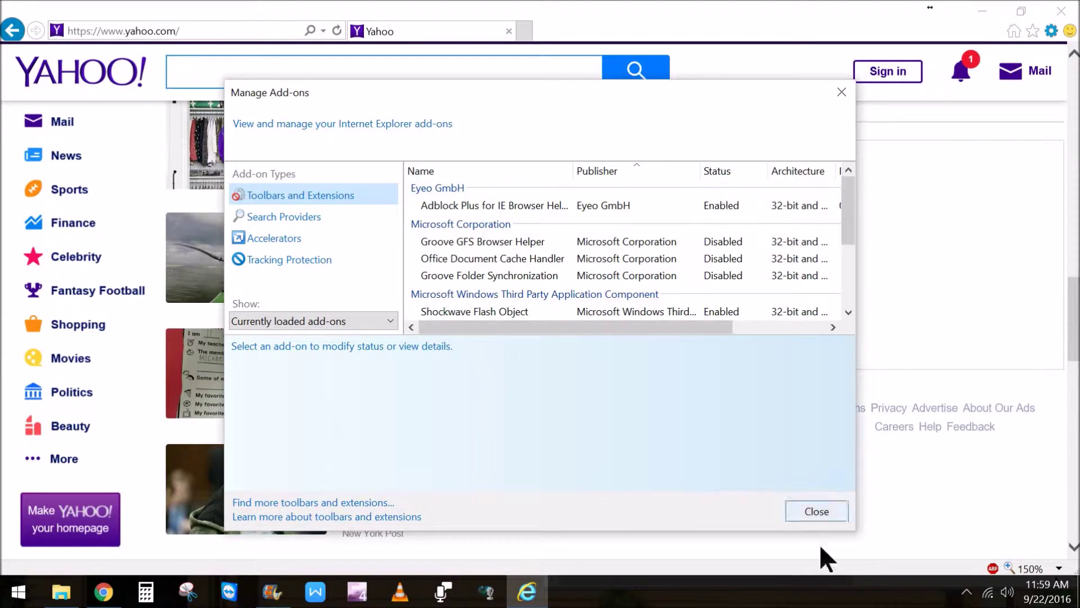
click(806, 511)
mouse_move(752, 477)
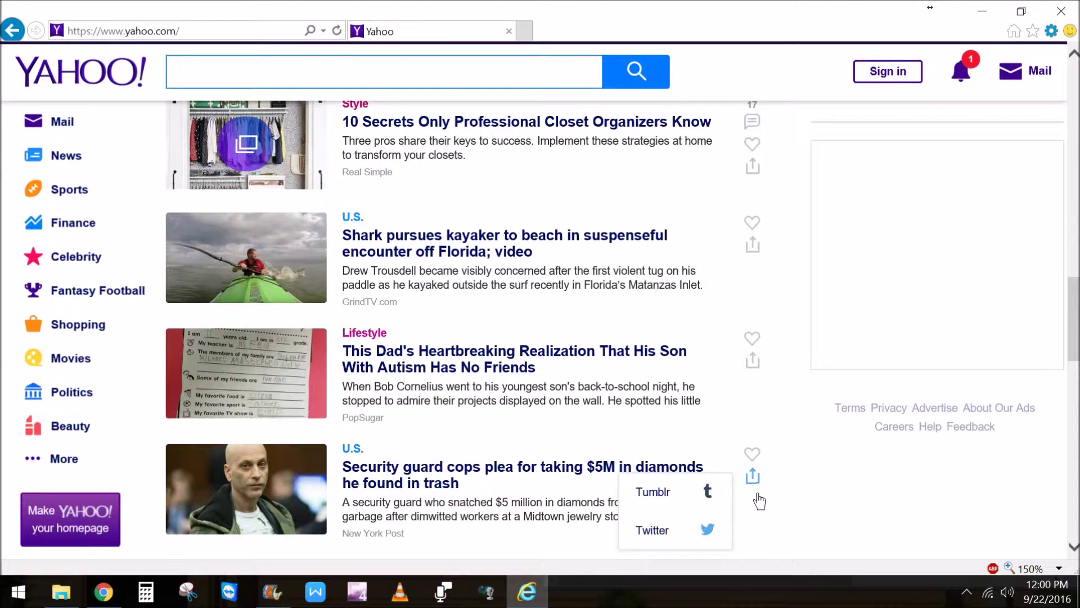
Check in Internet Explorer's toolbar options that the Status bar is enabled, leaving the settings as they are.
right_click(552, 21)
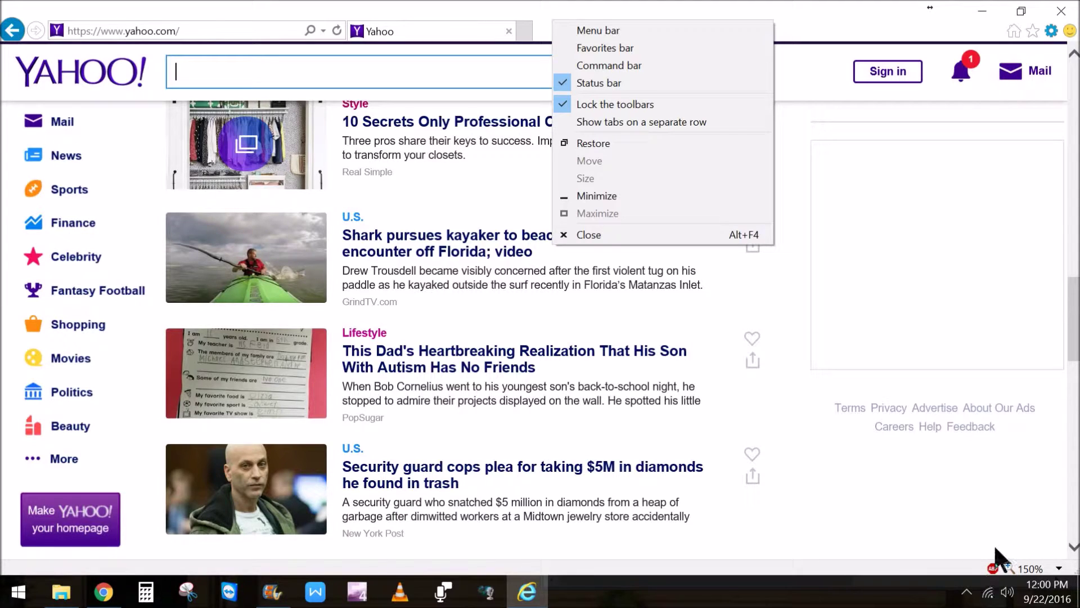
click(967, 568)
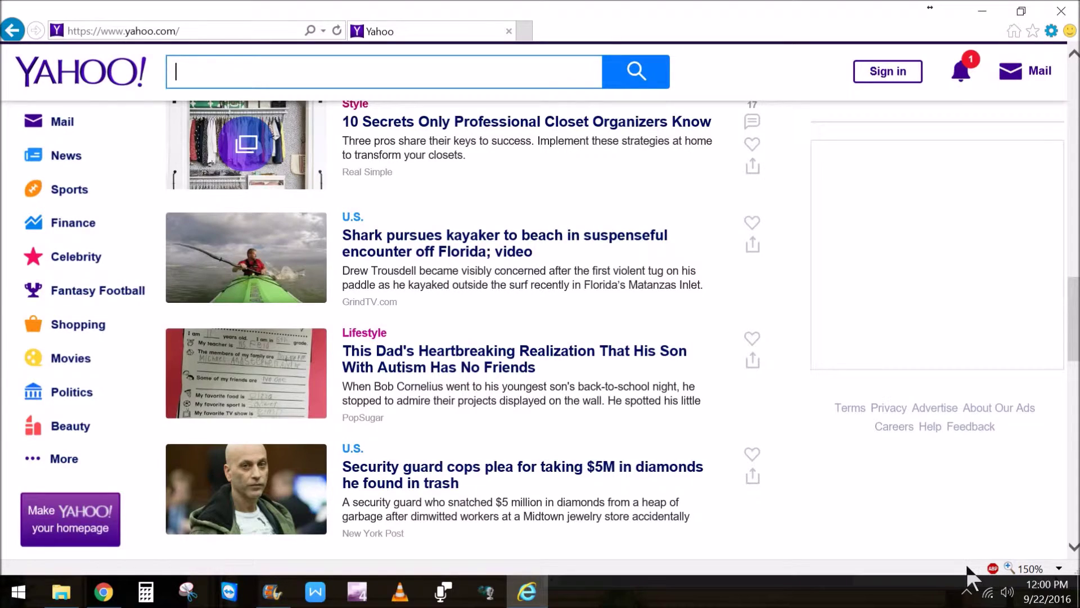
Restore Internet Explorer from full screen, fit its window into the half beside Chrome, and return its Yahoo page to the beginning.
click(1021, 12)
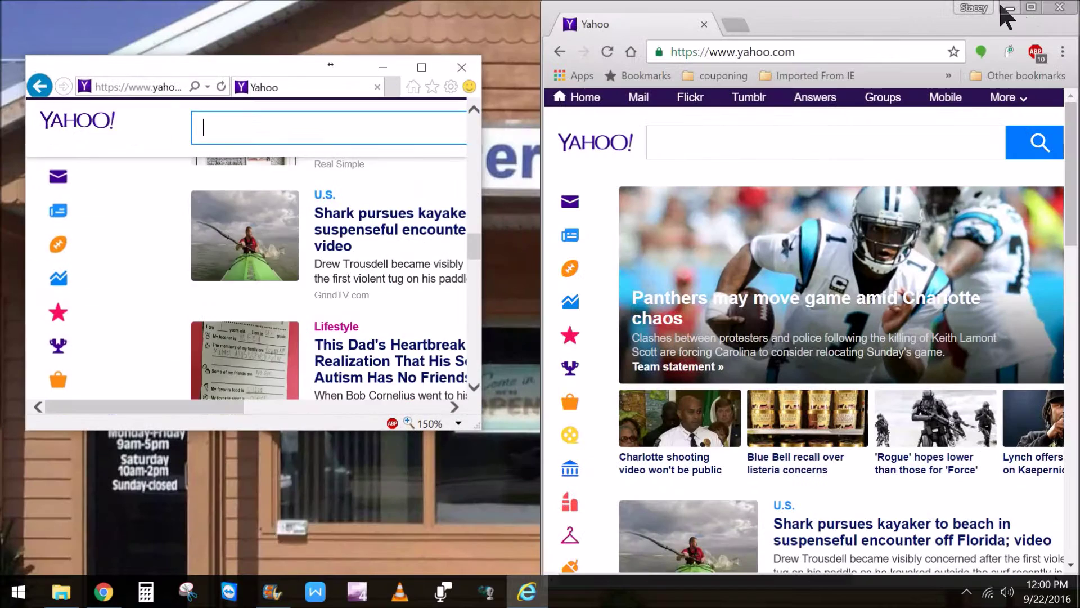
drag(252, 58, 2, 2)
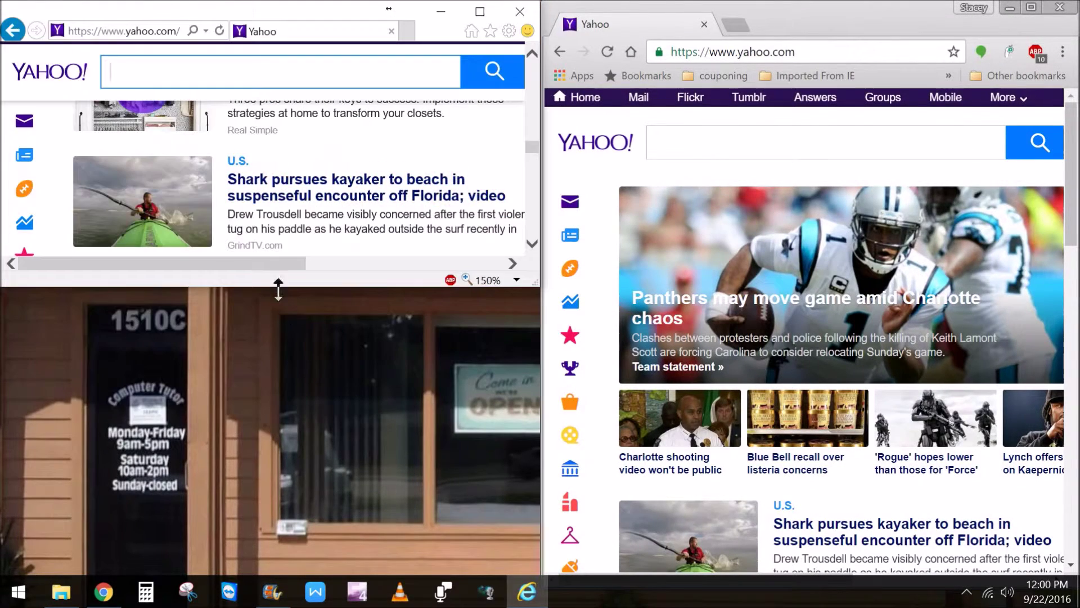
drag(277, 287, 282, 565)
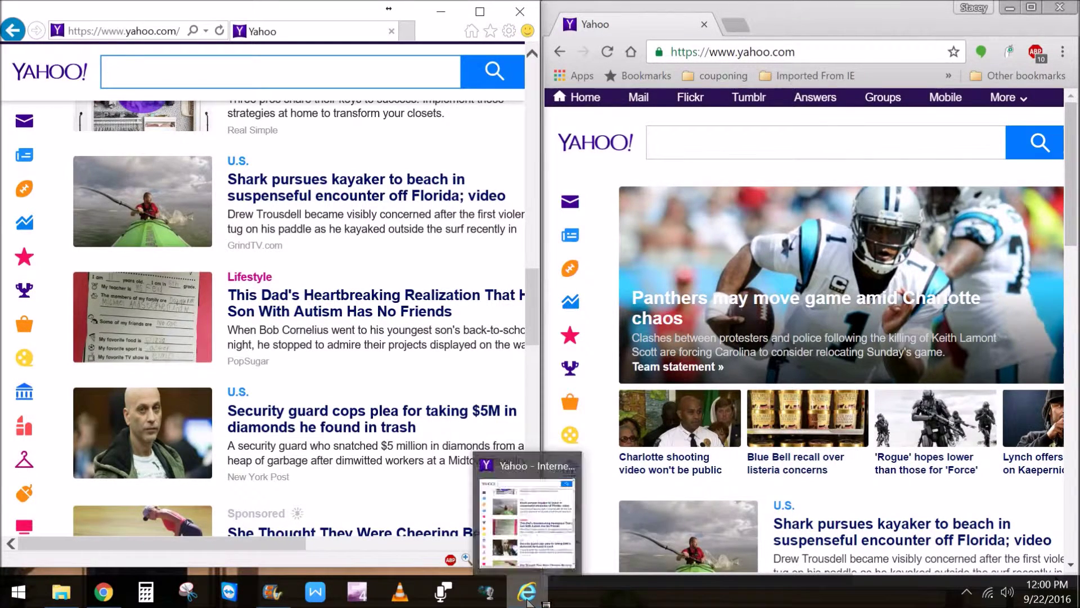
drag(539, 294, 537, 76)
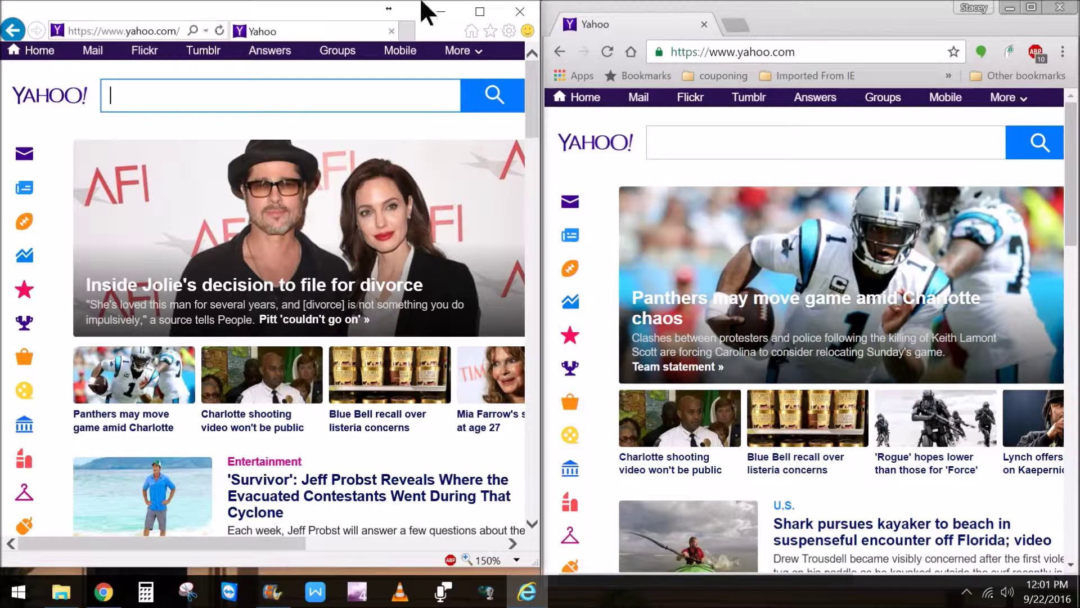
Close both the Internet Explorer and Chrome windows.
click(519, 11)
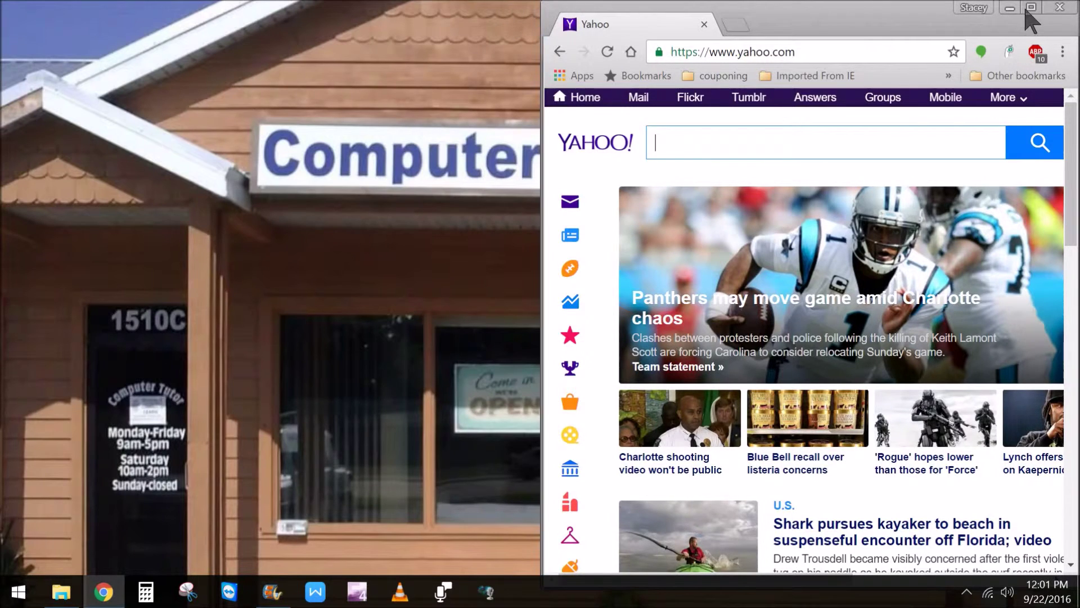
click(1060, 7)
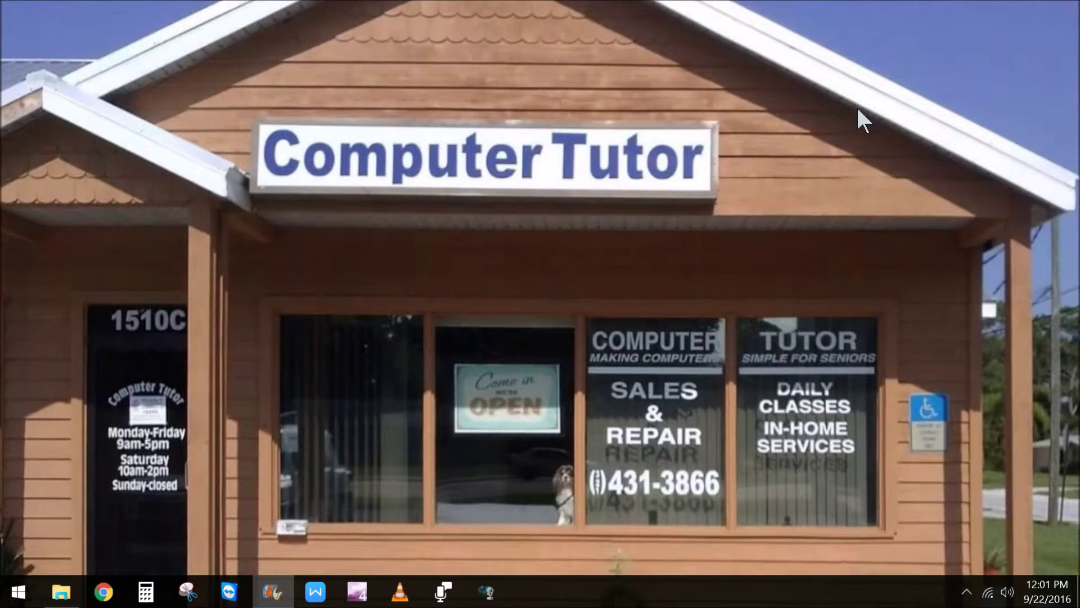